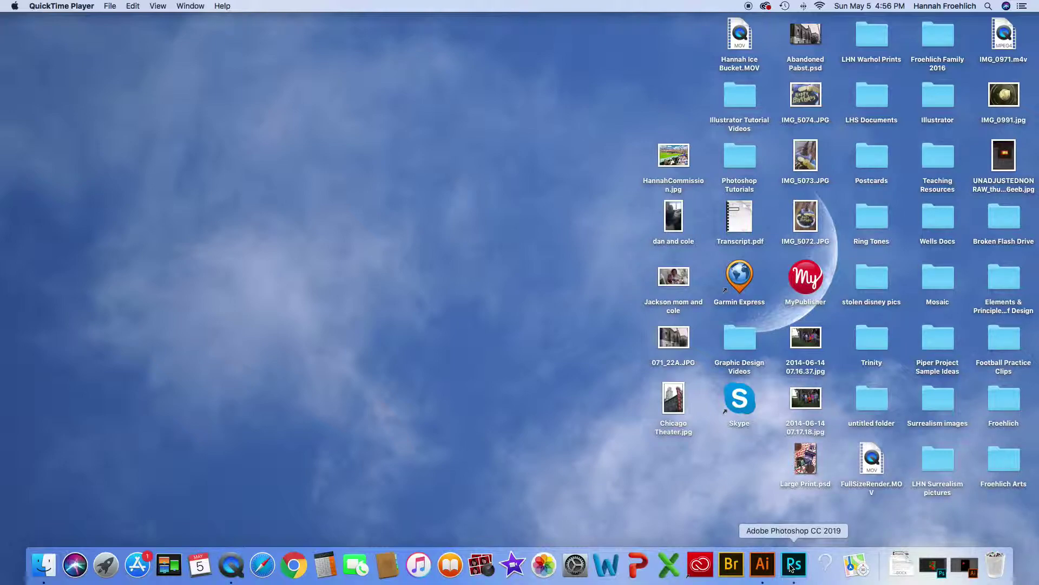
# Step: Make Layer 3 of the Menu document active in Illustrator, and switch back to the flower photo in Photoshop
pyautogui.click(792, 567)
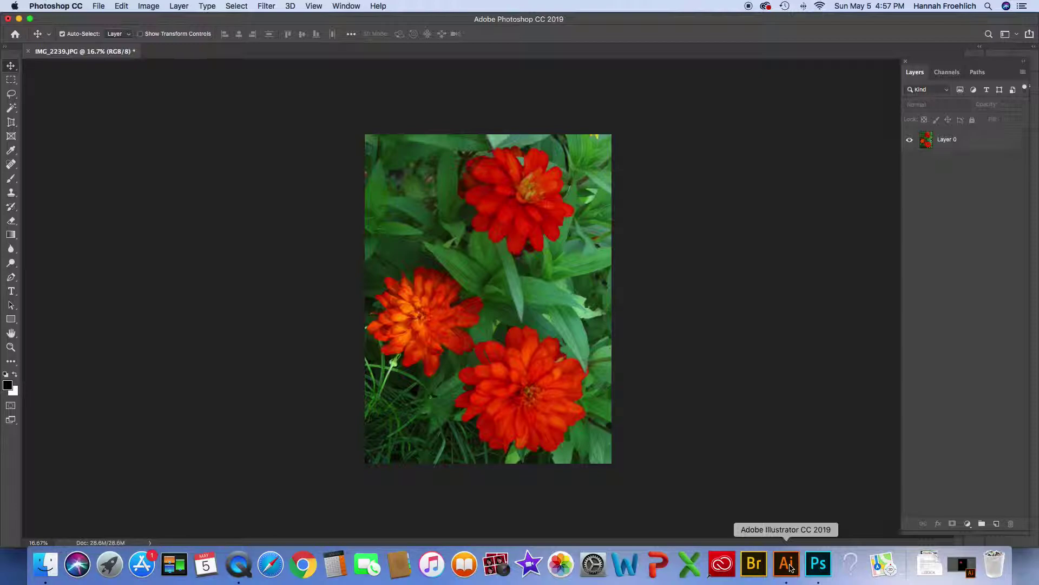
pyautogui.click(789, 566)
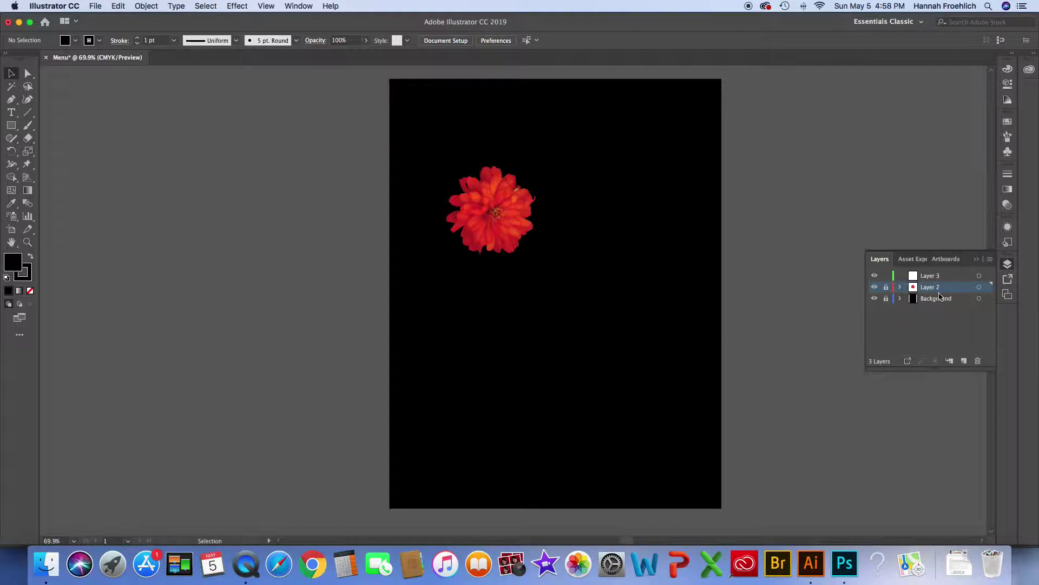
pyautogui.click(929, 278)
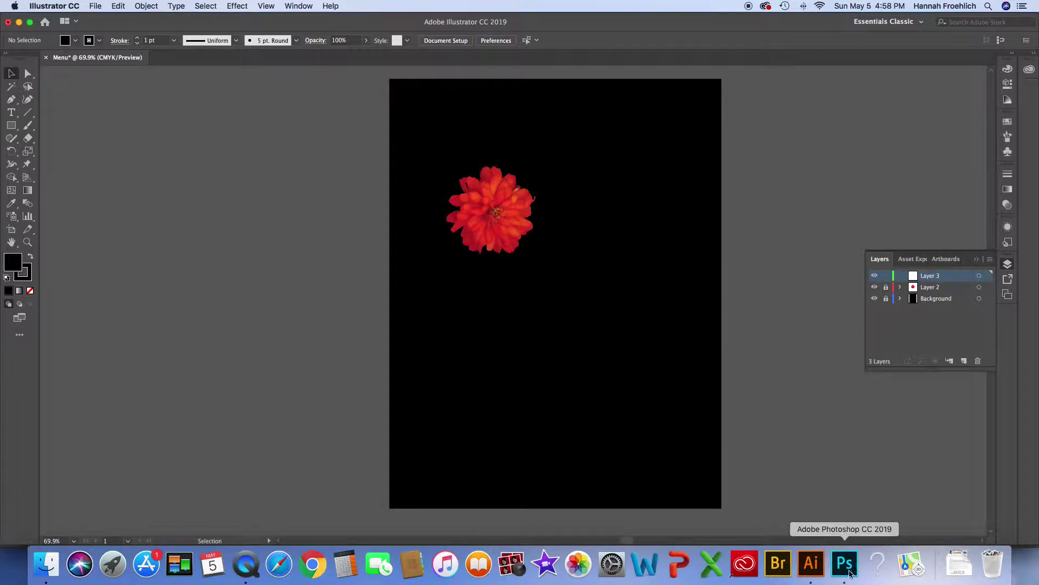
pyautogui.click(845, 564)
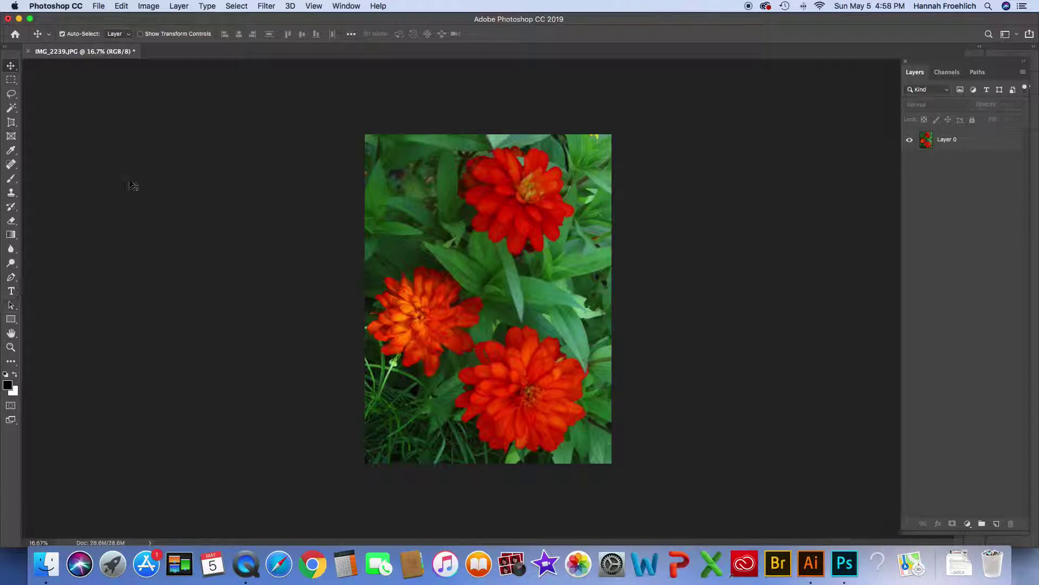
# Step: Select the petals of the upper red flower on Layer 0 with the Magic Wand tool
pyautogui.click(12, 110)
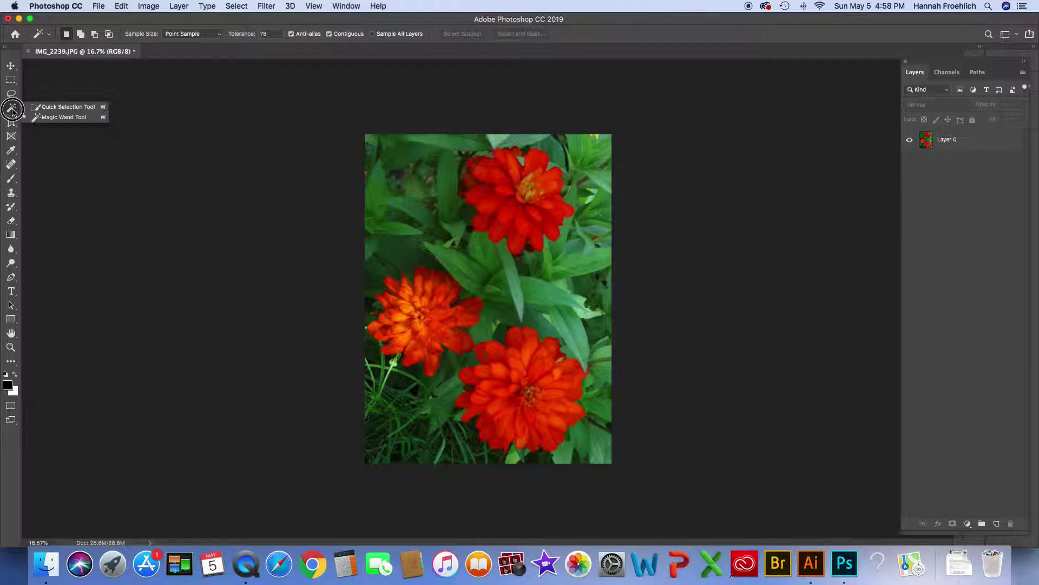
pyautogui.click(54, 108)
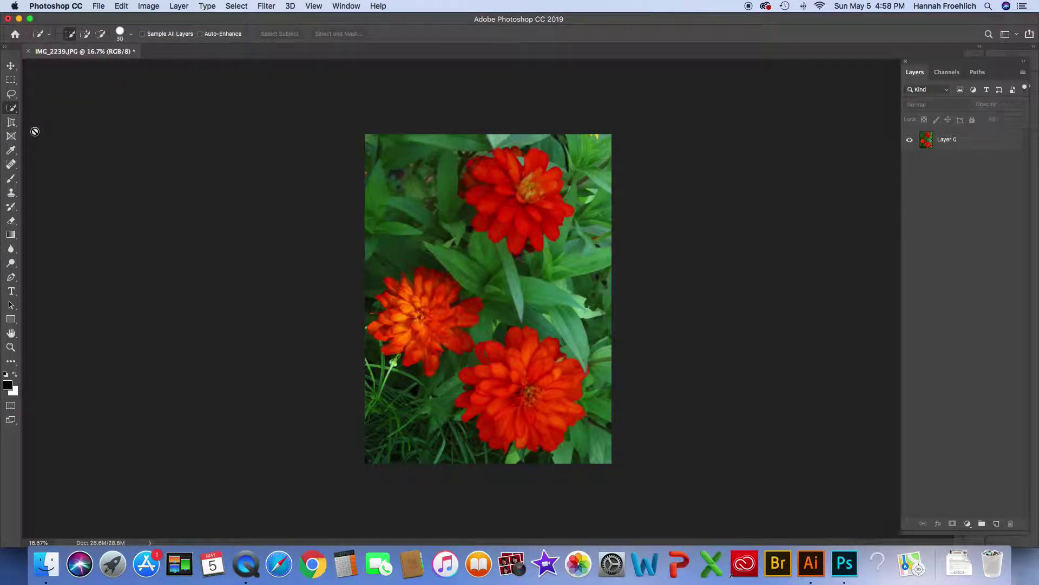
pyautogui.click(13, 110)
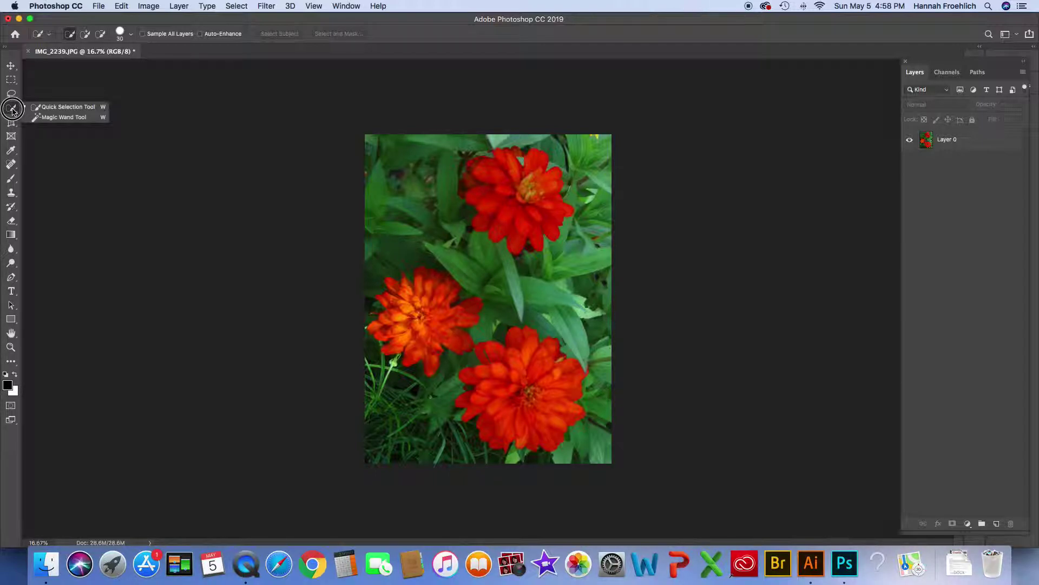
pyautogui.click(51, 119)
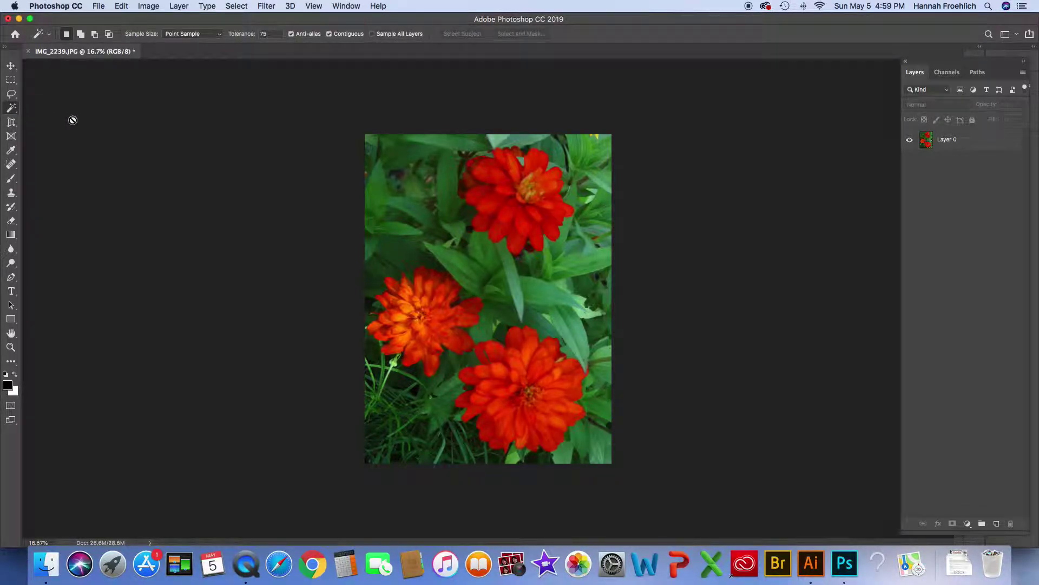
pyautogui.click(977, 142)
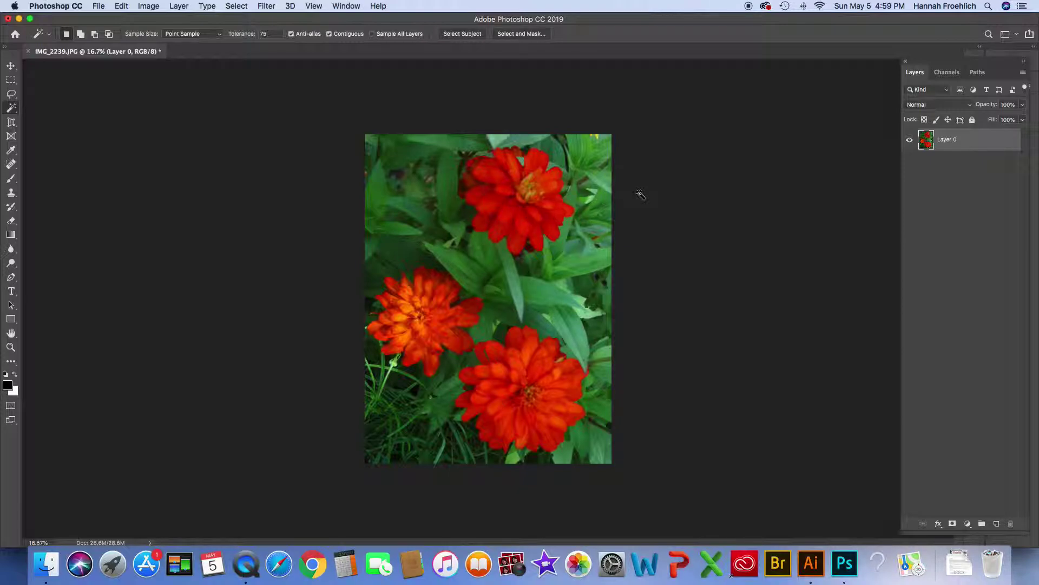
pyautogui.press('super+equal')
pyautogui.press('super+equal')
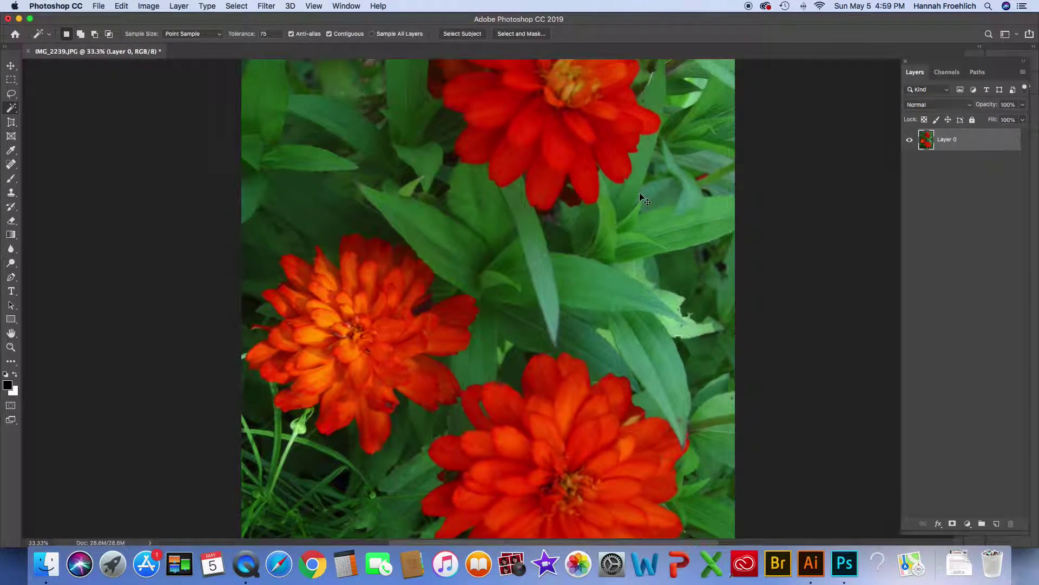
pyautogui.scroll(5, 641, 195)
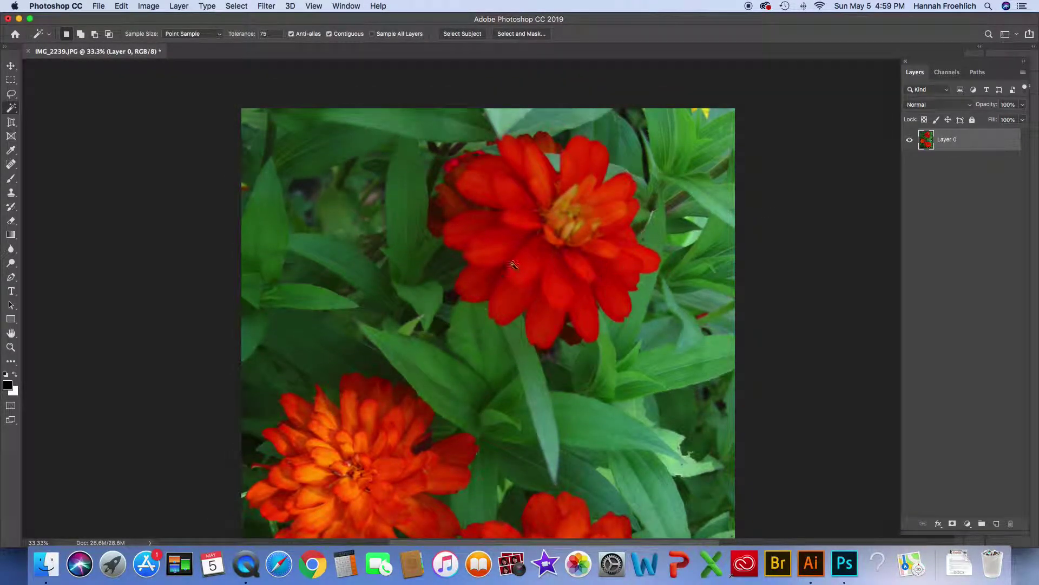
pyautogui.click(538, 265)
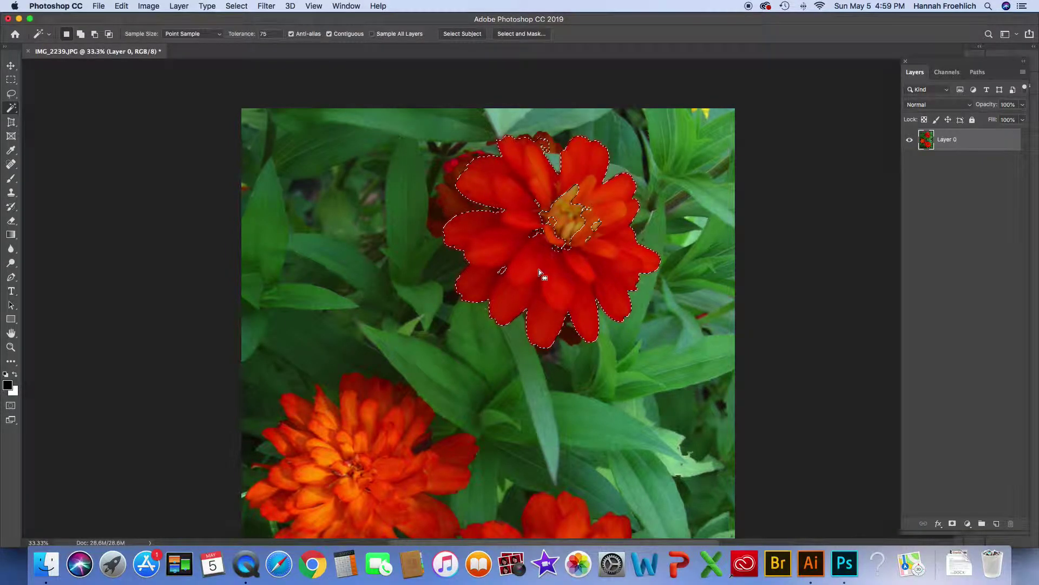
# Step: Add the upper flower's dark outer petals and its yellow center to the Magic Wand selection
pyautogui.hscroll(3, 533, 276)
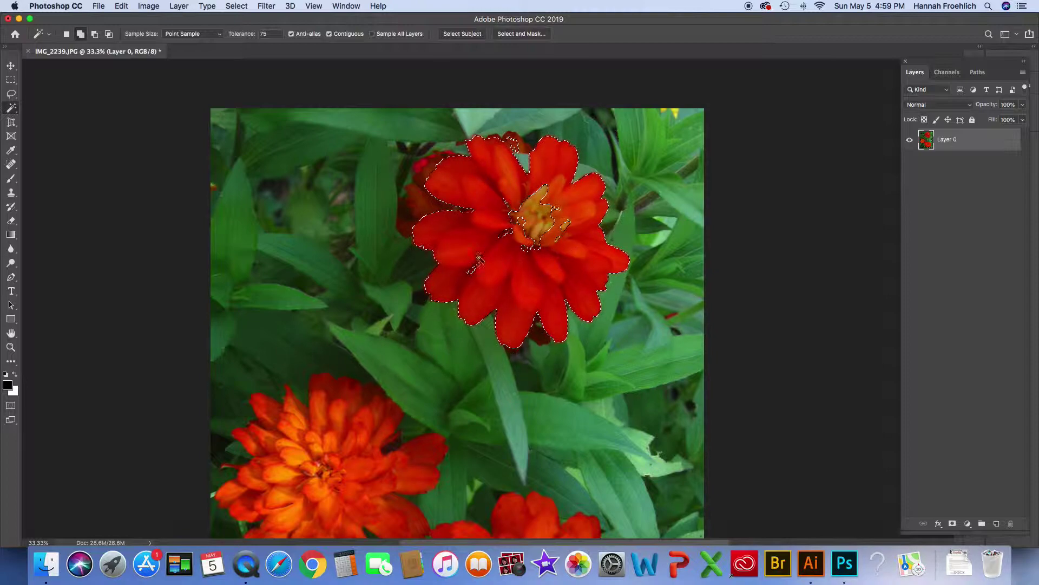
pyautogui.keyDown('shift'); pyautogui.click(472, 274); pyautogui.keyUp('shift')
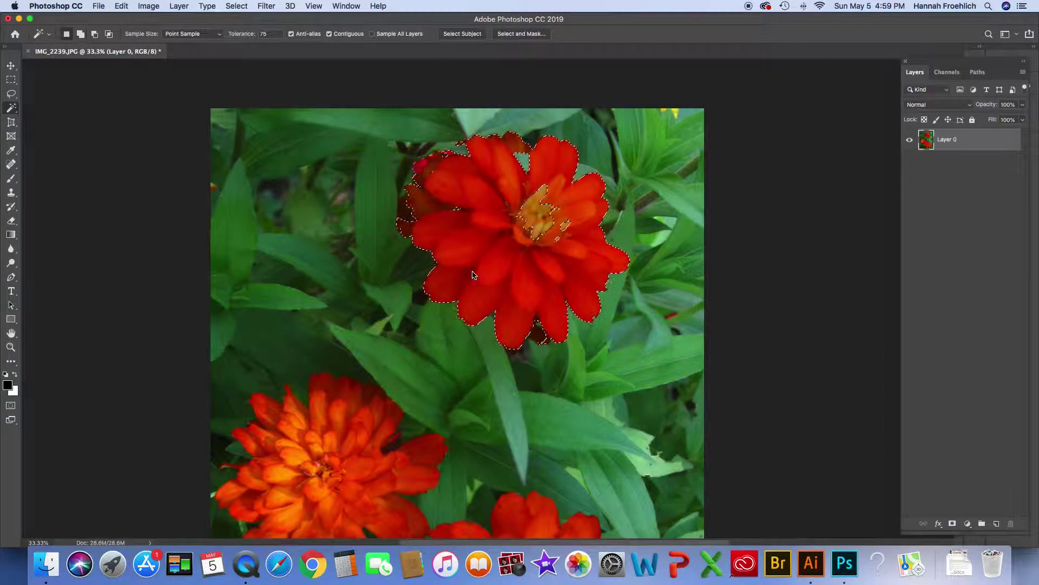
pyautogui.keyDown('shift'); pyautogui.click(558, 244); pyautogui.keyUp('shift')
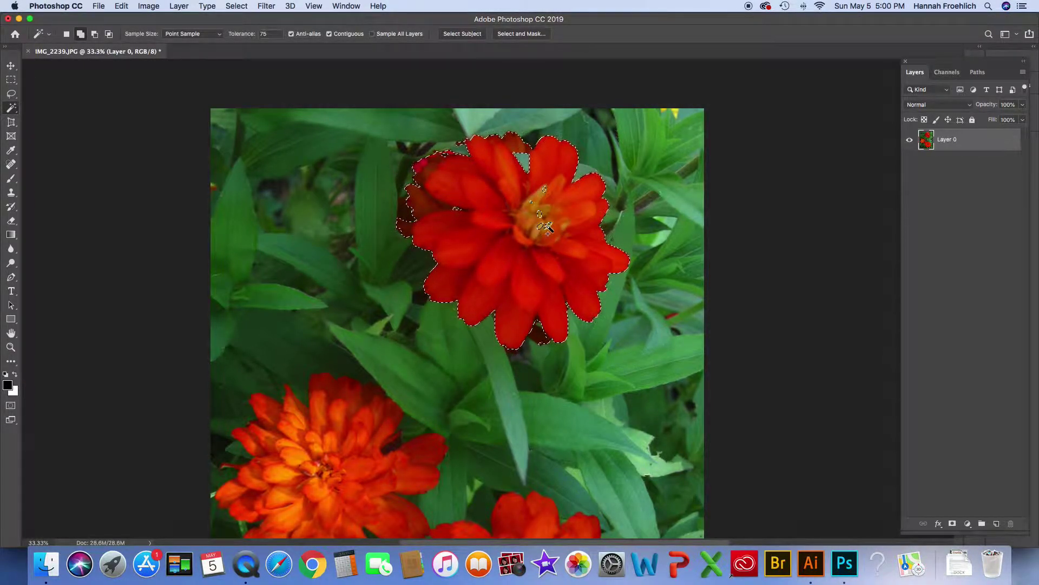
pyautogui.keyDown('shift'); pyautogui.click(526, 242); pyautogui.keyUp('shift')
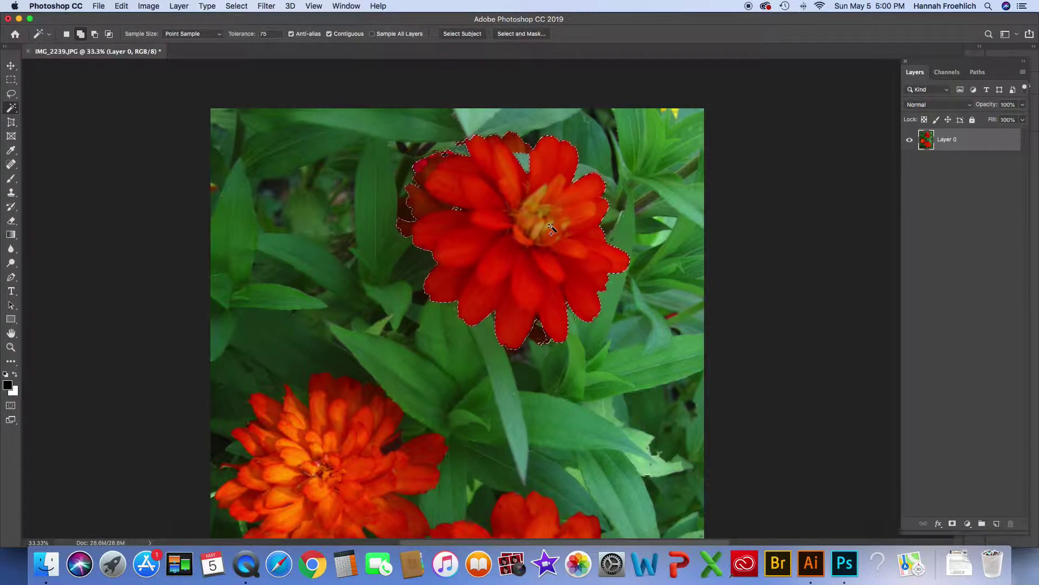
pyautogui.hotkey('ctrl', 'z')
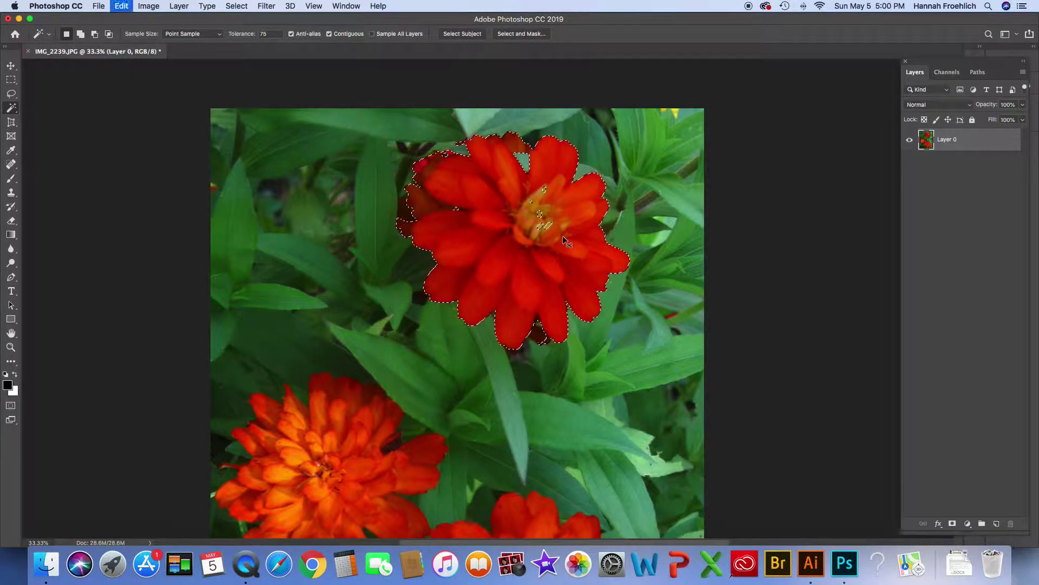
pyautogui.click(559, 244)
pyautogui.keyDown('shift'); pyautogui.click(536, 233); pyautogui.keyUp('shift')
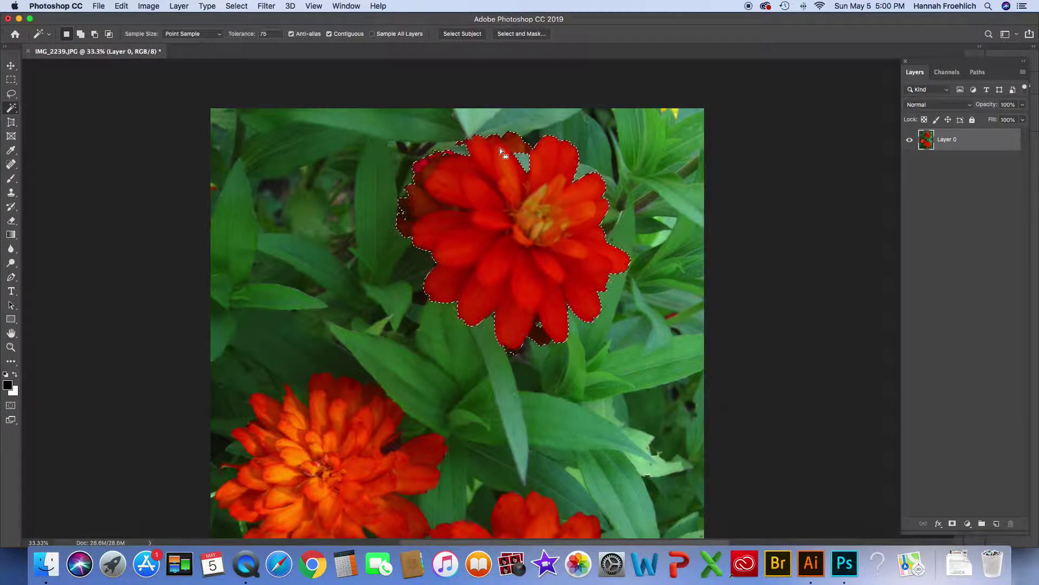
# Step: Try to extend the selection over the dark edge of the upper flower's left-hand petals, and undo the addition
pyautogui.press('shift')
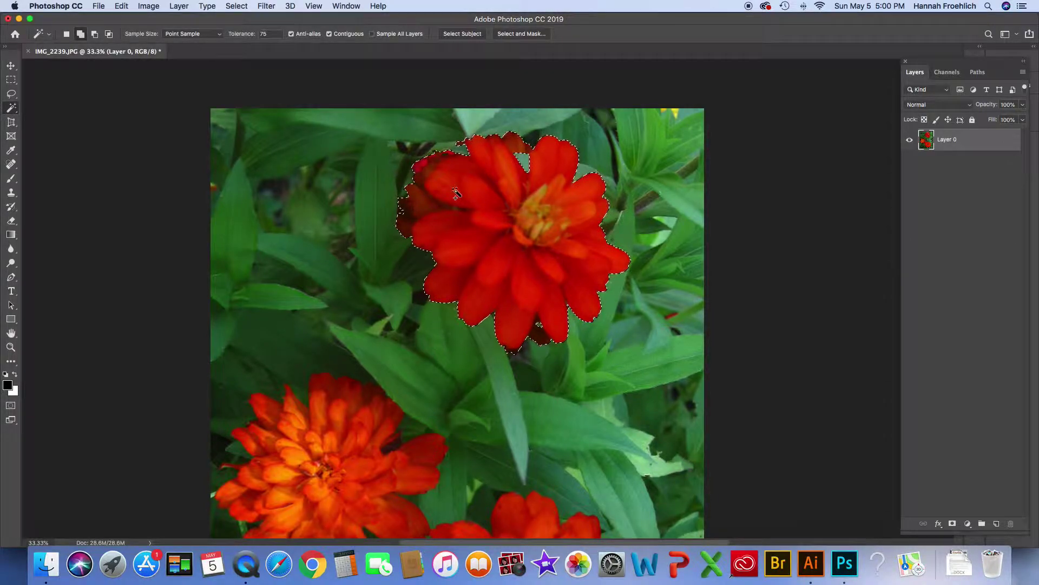
pyautogui.click(406, 222)
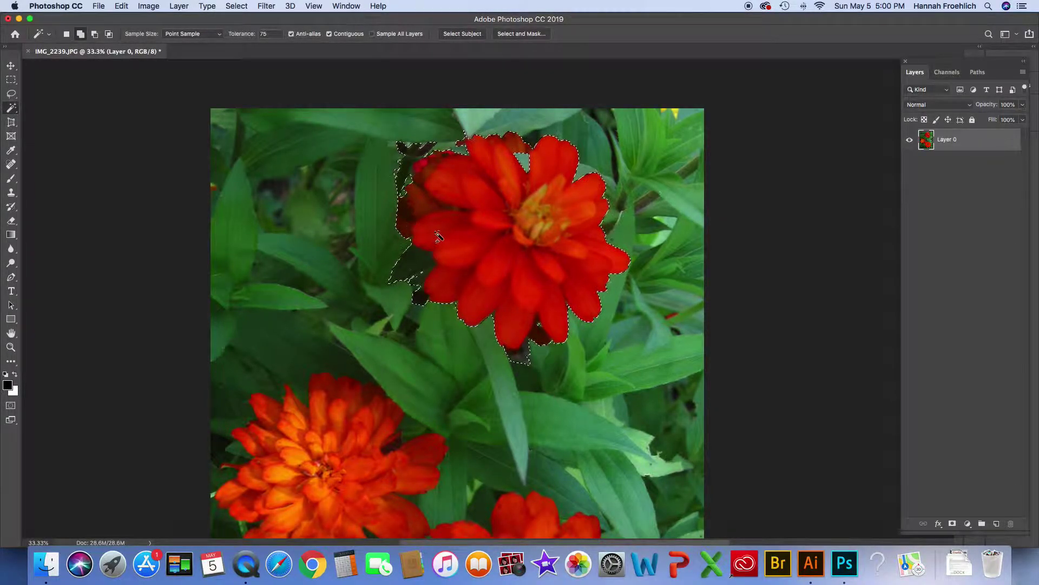
pyautogui.press('super+z')
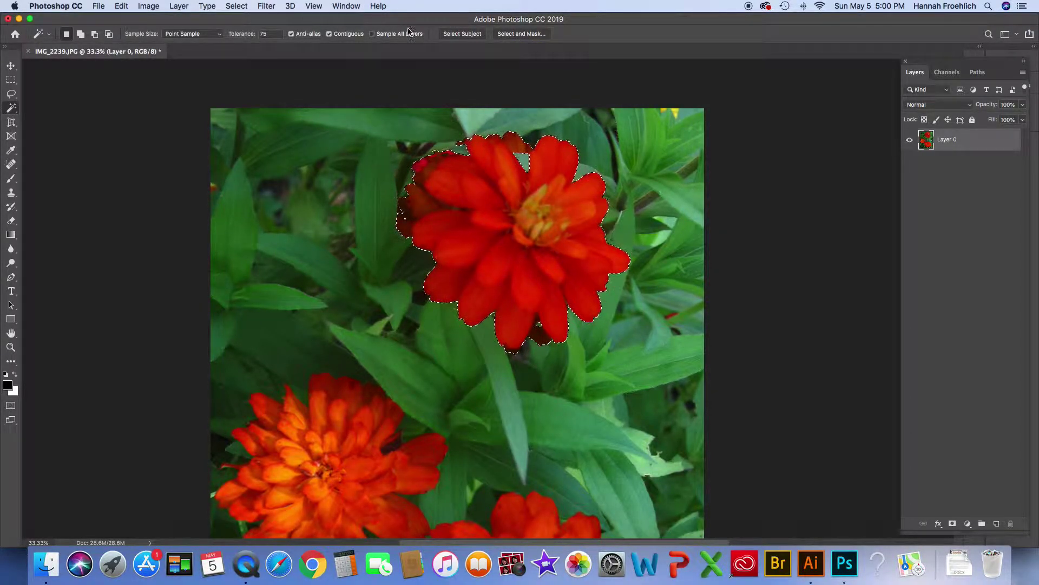
# Step: Open the flower selection in the Select and Mask workspace
pyautogui.click(234, 7)
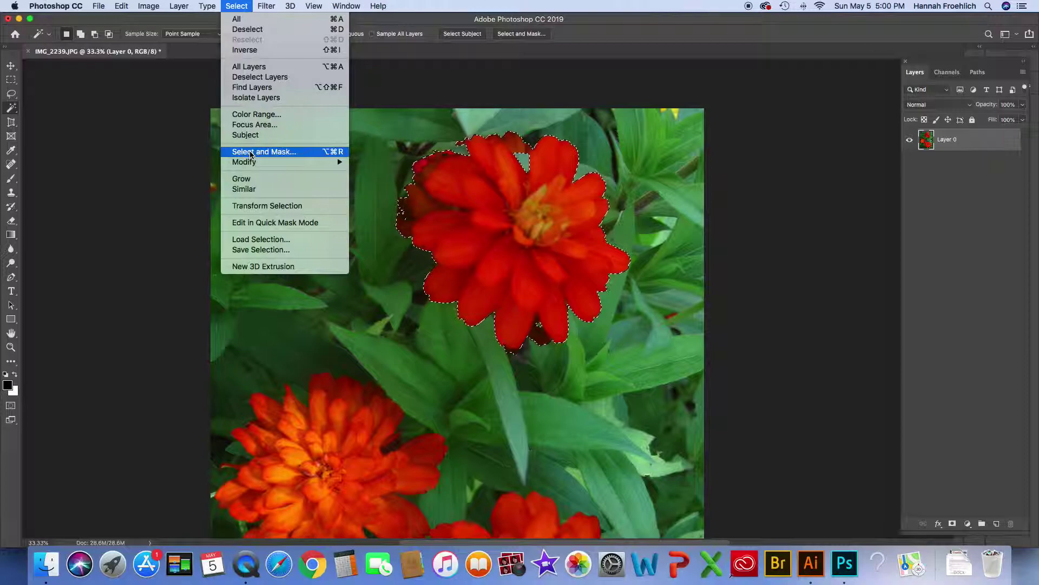
pyautogui.press('Escape')
pyautogui.click(523, 34)
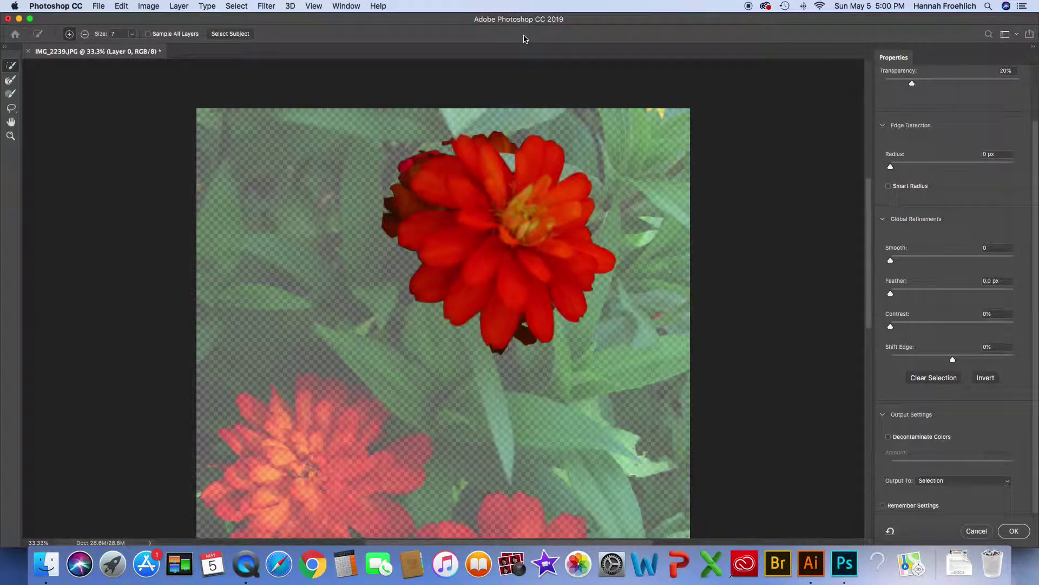
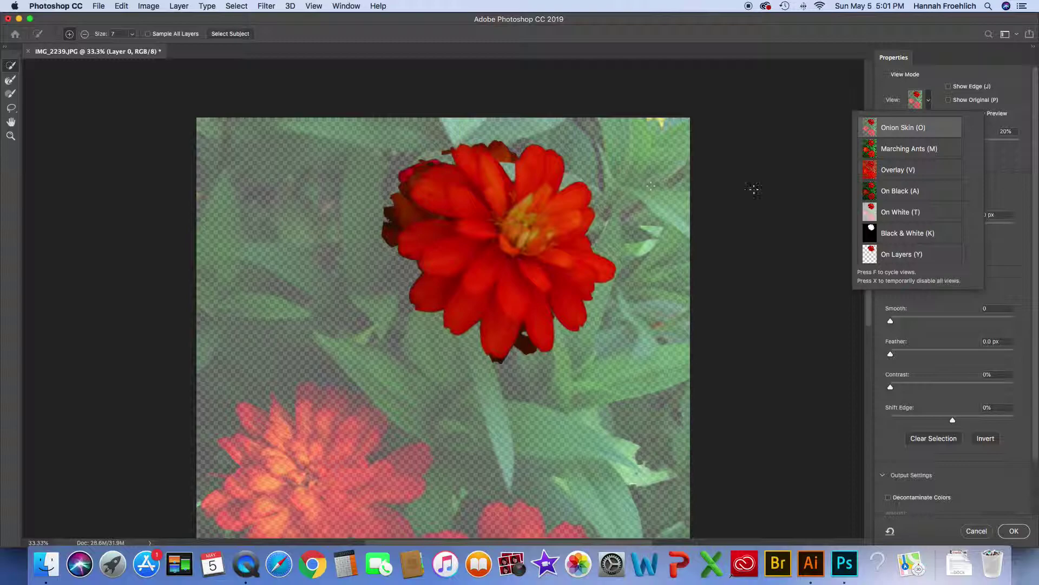
# Step: Compare the Overlay preview with Onion Skin, keep Onion Skin and set its transparency to 25%
pyautogui.click(895, 176)
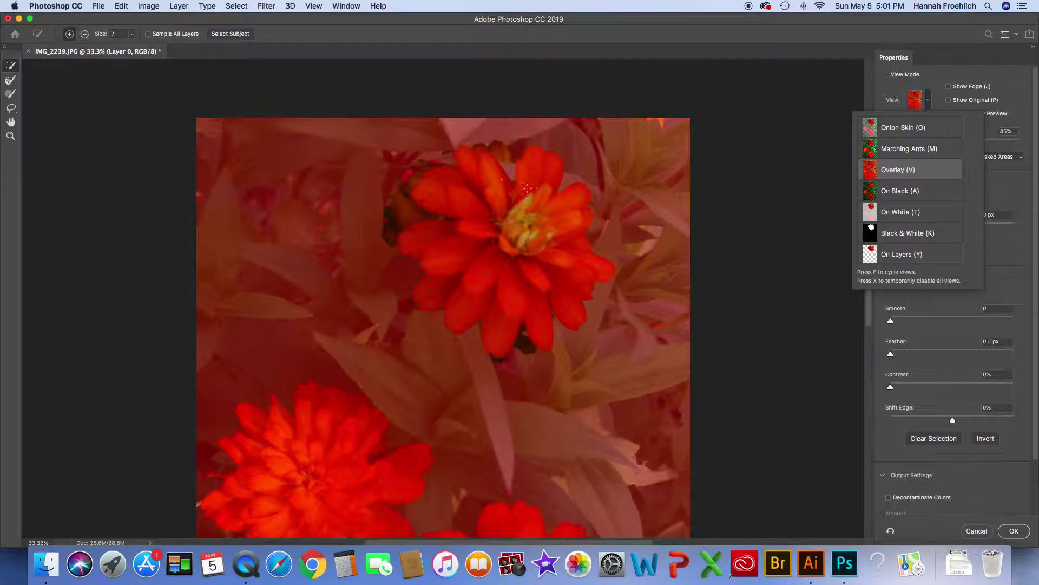
pyautogui.scroll(5, 552, 216)
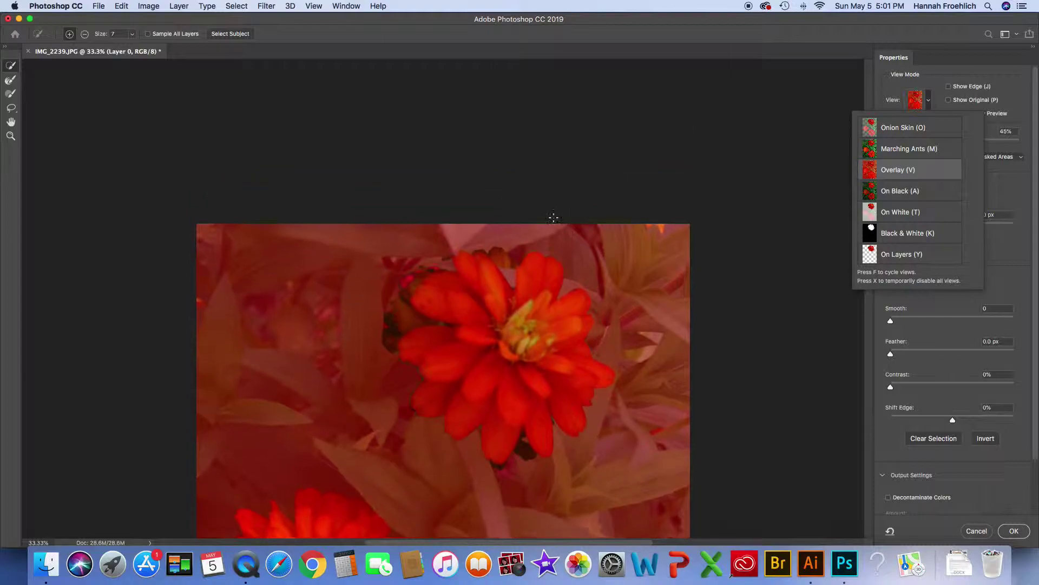
pyautogui.scroll(-5, 735, 222)
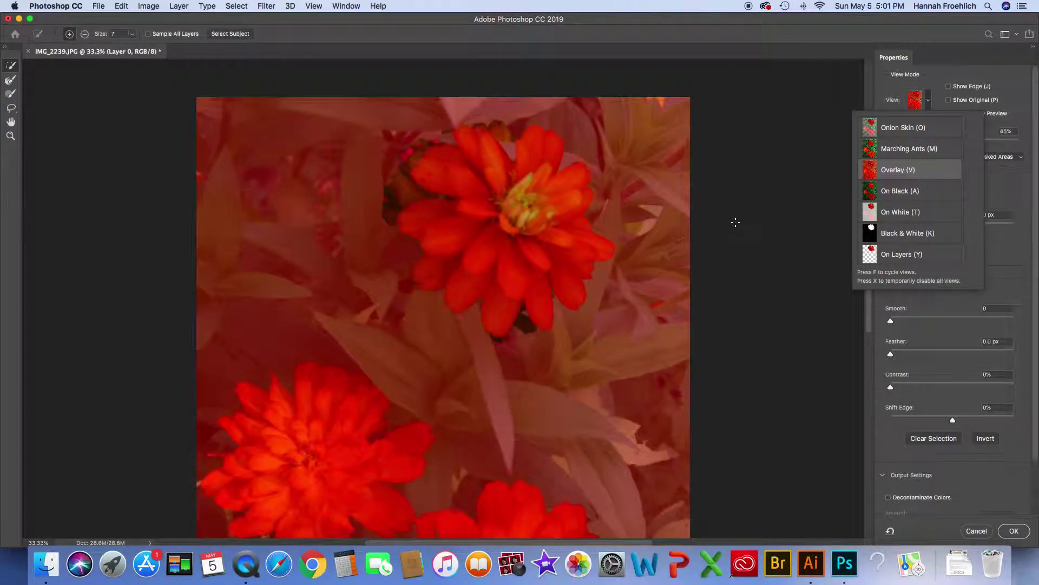
pyautogui.click(908, 128)
pyautogui.scroll(1, 910, 179)
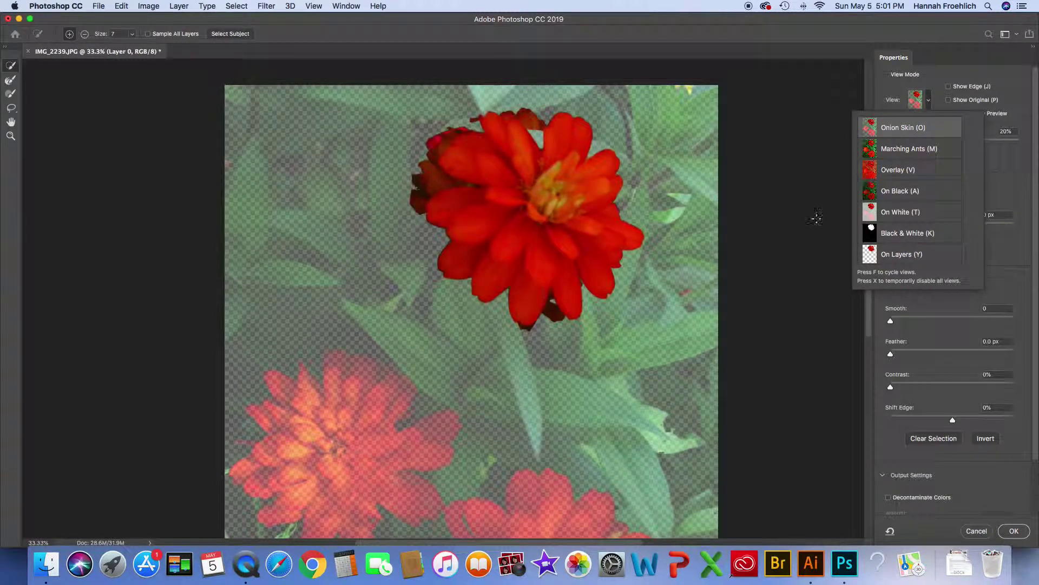
pyautogui.click(930, 97)
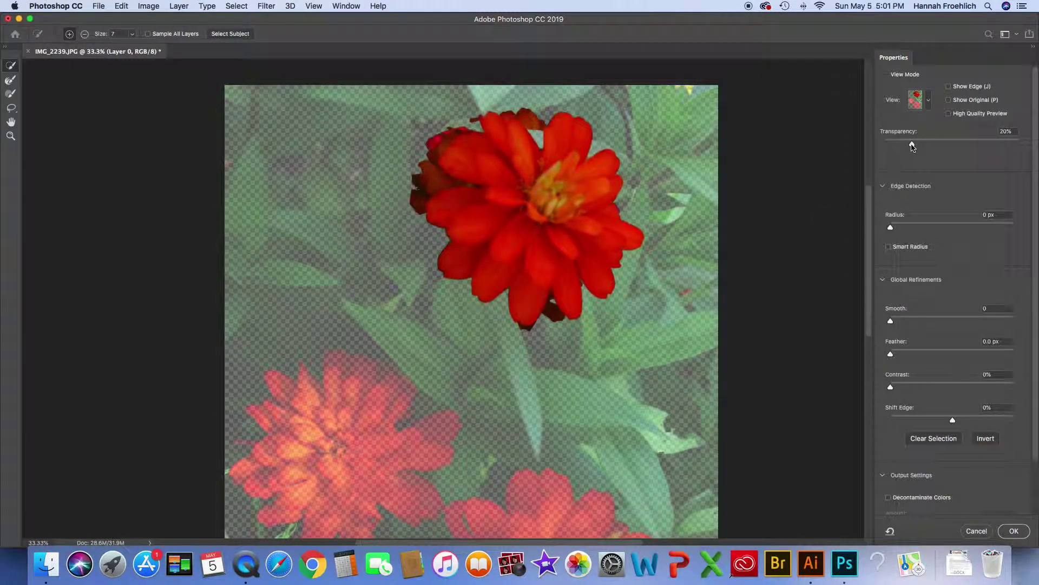
pyautogui.moveTo(912, 144)
pyautogui.mouseDown()
pyautogui.moveTo(938, 145)
pyautogui.moveTo(891, 145)
pyautogui.moveTo(919, 145)
pyautogui.mouseUp()
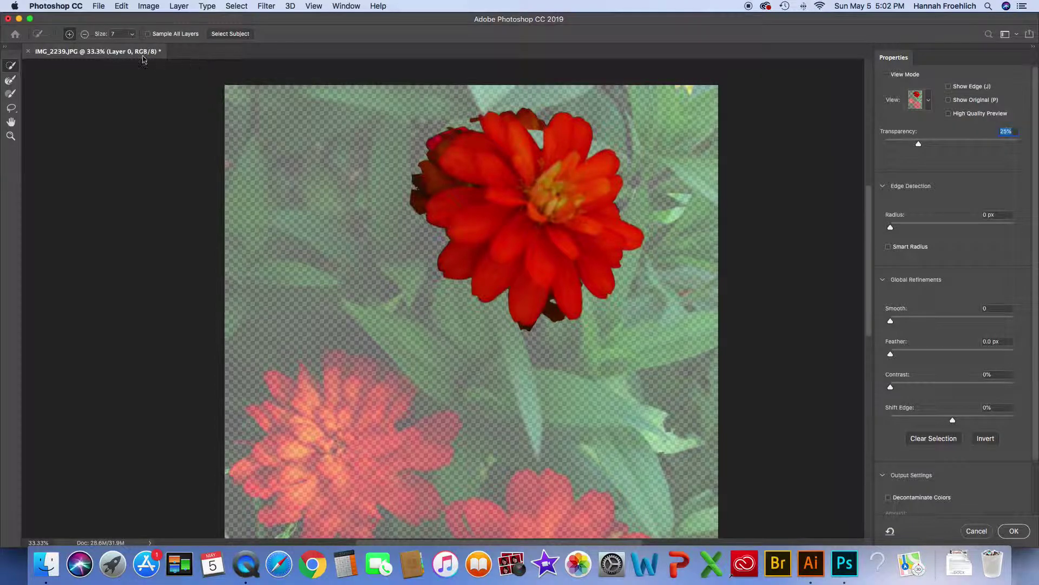
# Step: Subtract the dark stray petal at the top of the flower from the selection with the Quick Selection brush
pyautogui.click(84, 37)
pyautogui.moveTo(521, 106); pyautogui.dragTo(532, 115)
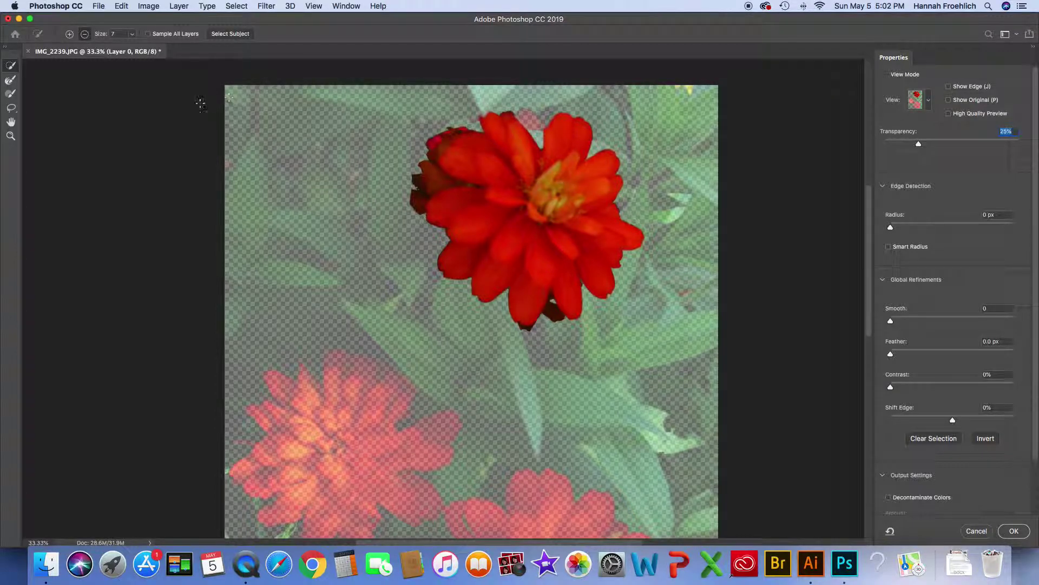
pyautogui.moveTo(491, 125); pyautogui.dragTo(493, 128)
# Step: Subtract the dark petals along the flower's left-hand side and lower edge from the selection with the size 7 Quick Selection brush
pyautogui.press('super+equal')
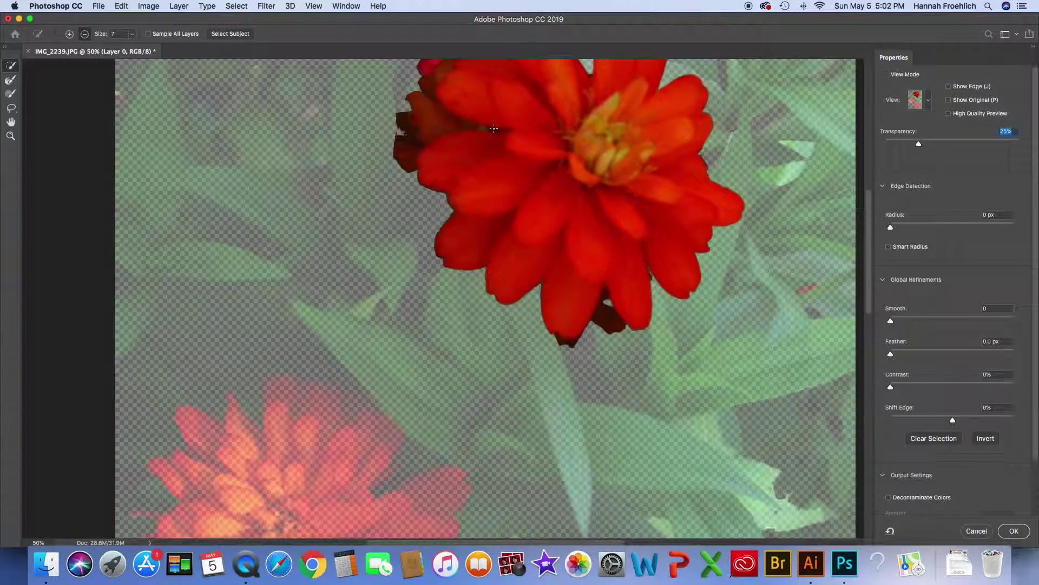
pyautogui.scroll(5, 494, 128)
pyautogui.click(69, 34)
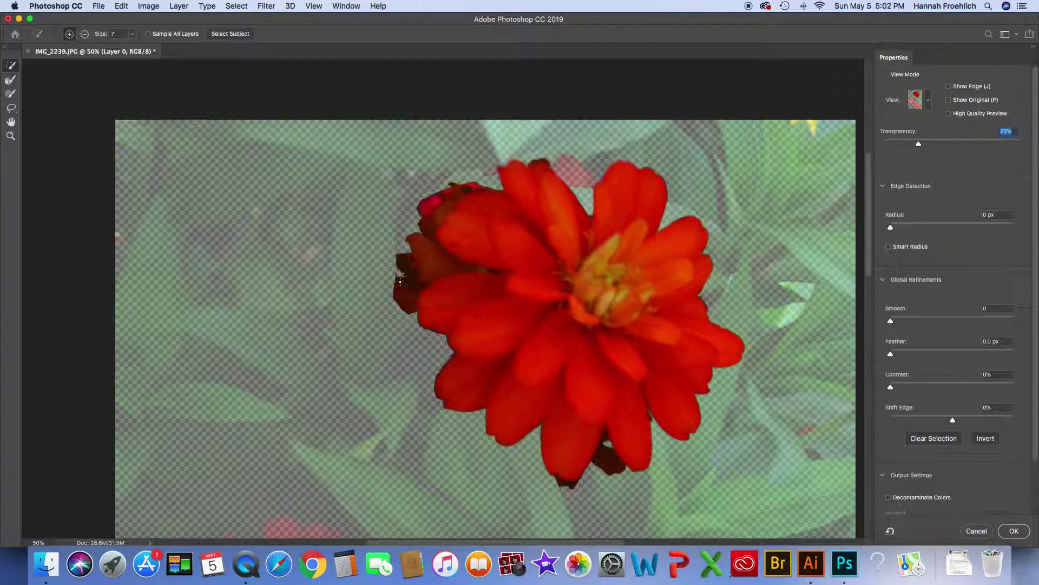
pyautogui.scroll(-2, 137, 113)
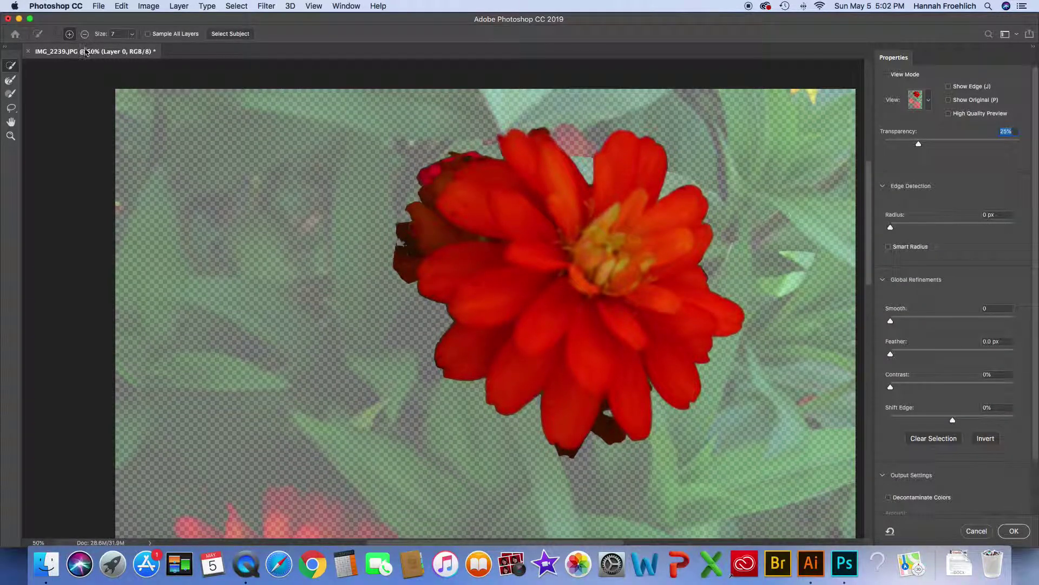
pyautogui.click(134, 35)
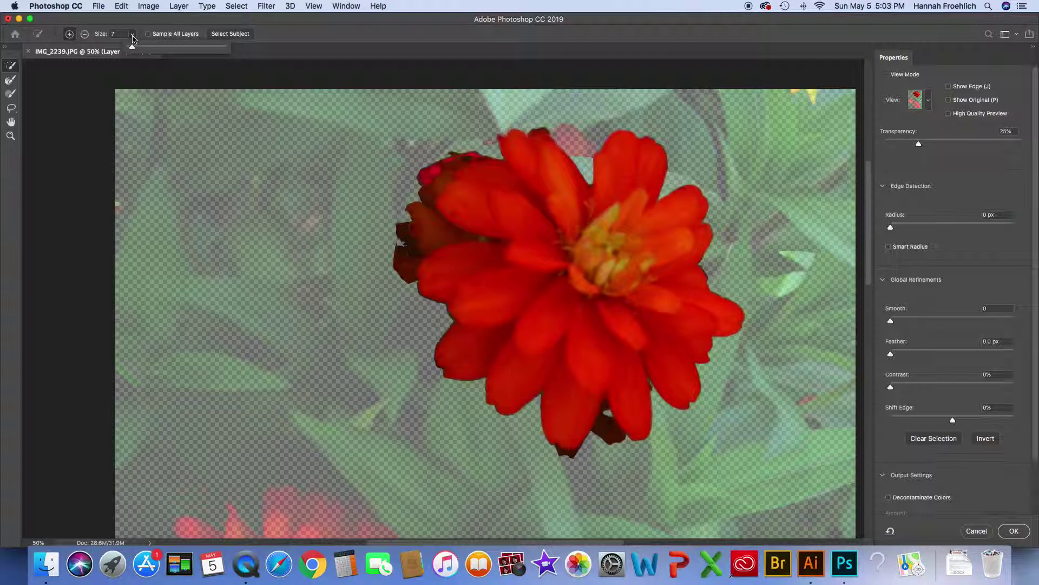
pyautogui.click(133, 36)
pyautogui.scroll(1, 263, 136)
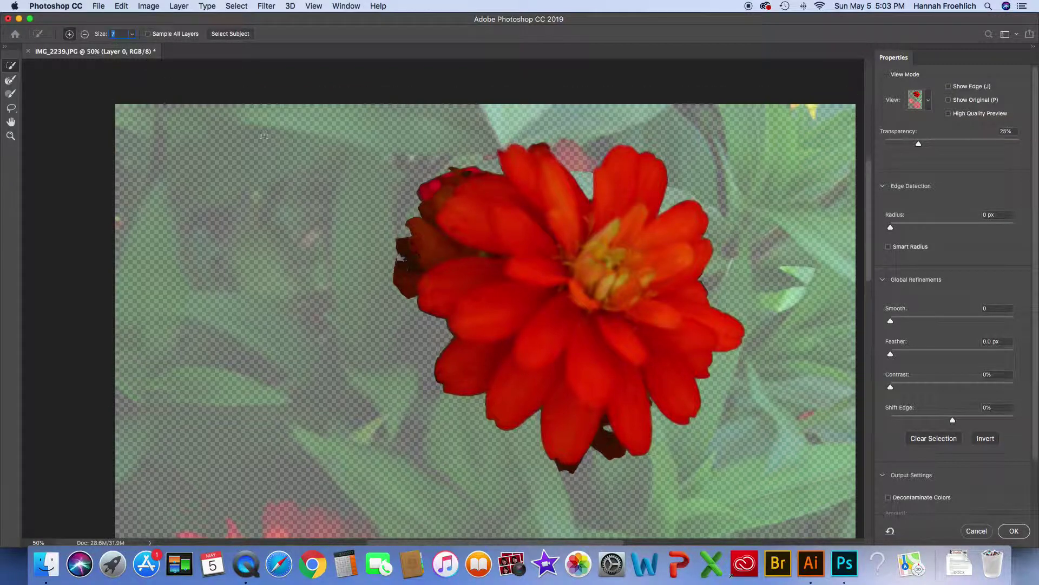
pyautogui.scroll(1, 287, 170)
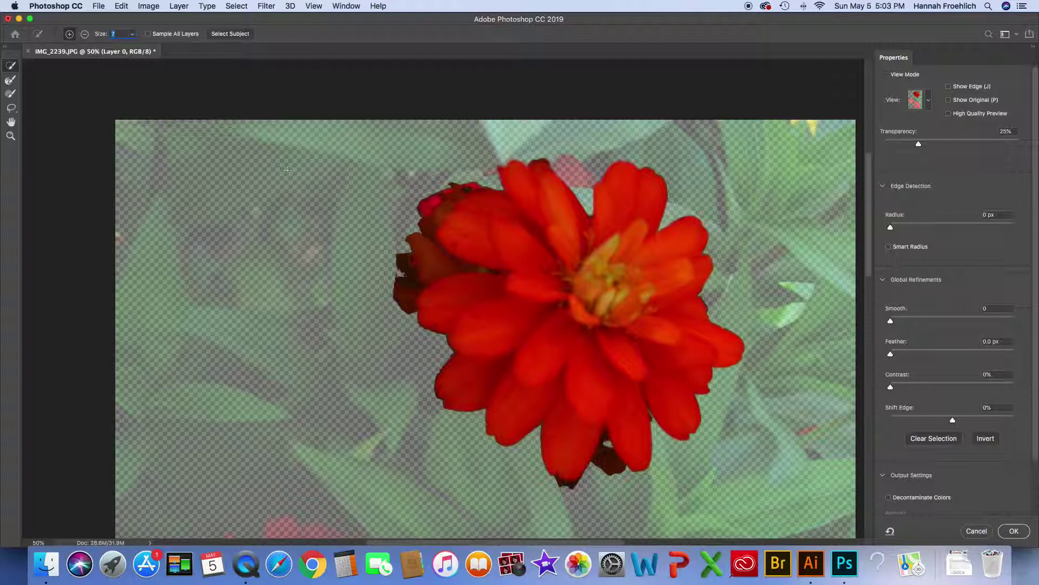
pyautogui.click(85, 36)
pyautogui.moveTo(391, 301)
pyautogui.mouseDown()
pyautogui.moveTo(409, 273)
pyautogui.moveTo(399, 286)
pyautogui.moveTo(401, 243)
pyautogui.moveTo(468, 267)
pyautogui.moveTo(419, 215)
pyautogui.moveTo(419, 205)
pyautogui.moveTo(446, 204)
pyautogui.moveTo(464, 179)
pyautogui.mouseUp()
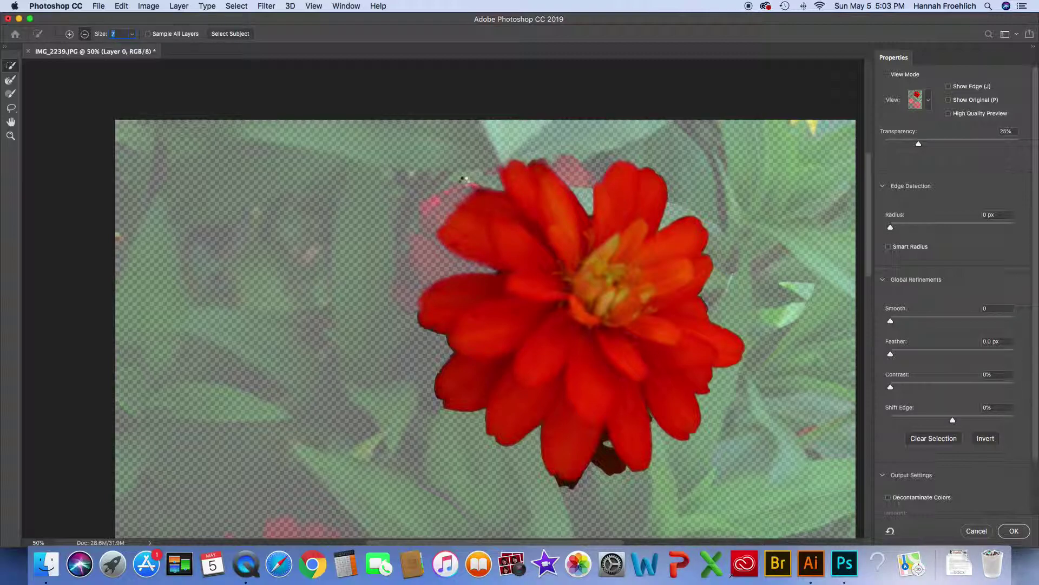
pyautogui.moveTo(609, 482); pyautogui.dragTo(606, 438)
pyautogui.moveTo(571, 493); pyautogui.dragTo(568, 486)
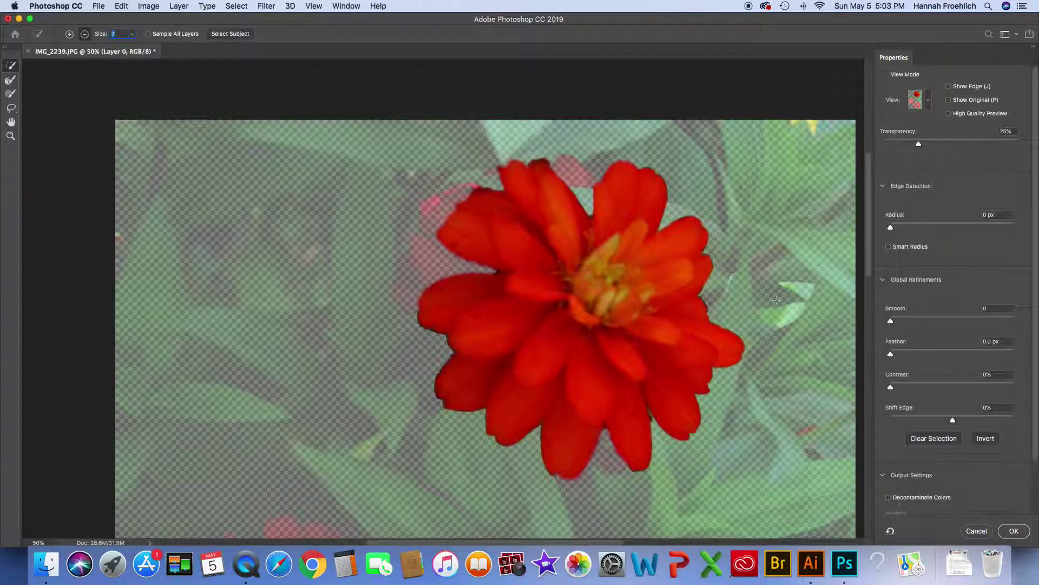
# Step: Preview the selection in Black & White and subtract the stray thin lines beside, above and below the flower
pyautogui.click(927, 103)
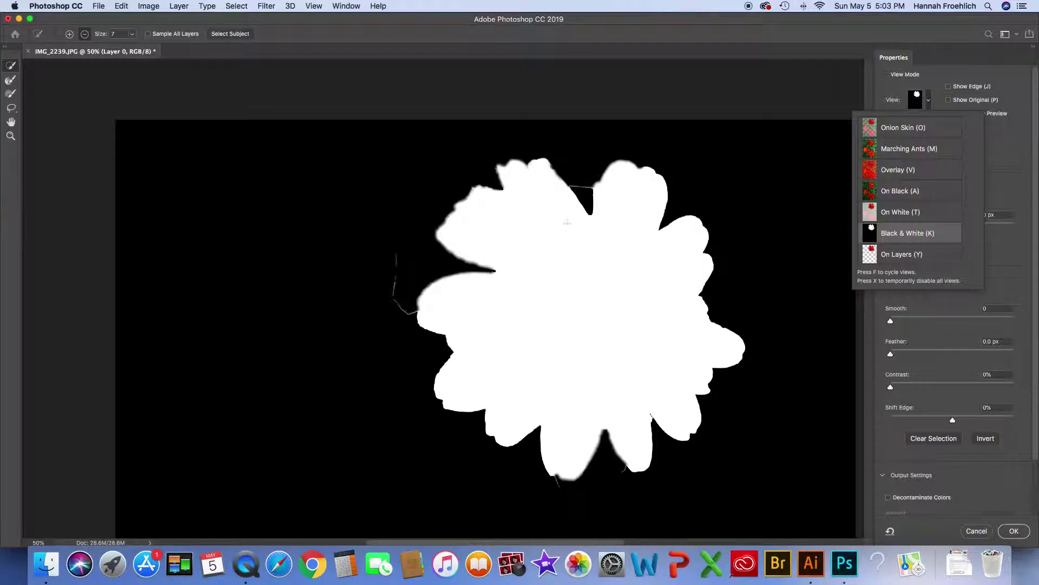
pyautogui.click(388, 254)
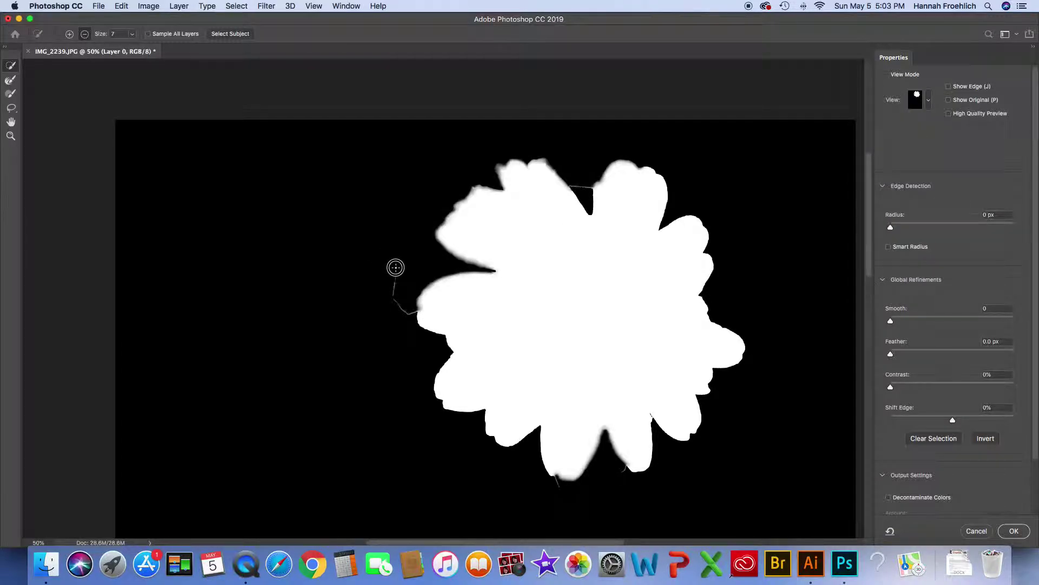
pyautogui.moveTo(396, 274); pyautogui.dragTo(403, 305)
pyautogui.moveTo(582, 187); pyautogui.dragTo(569, 182)
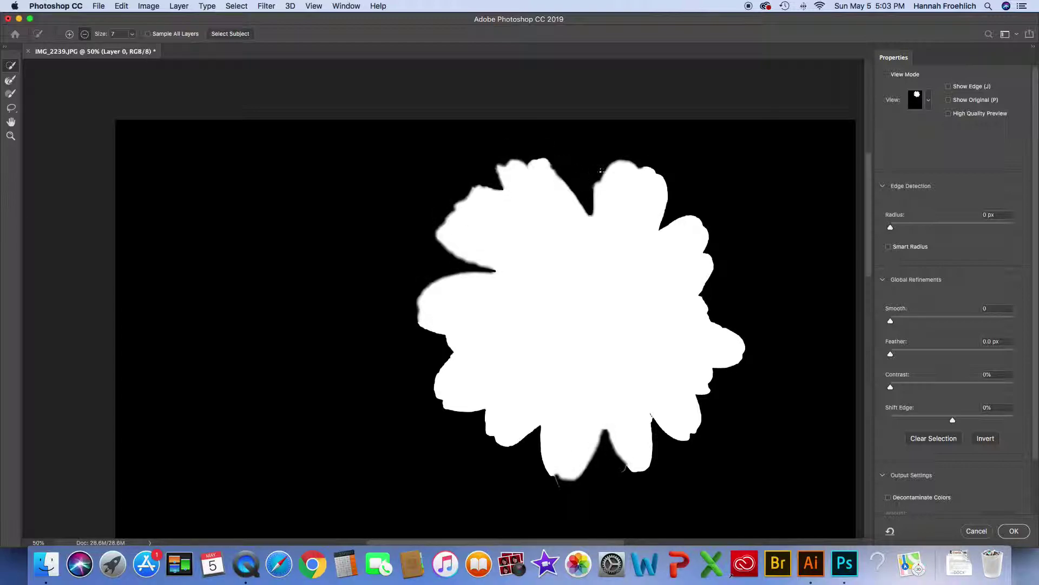
pyautogui.click(559, 485)
# Step: Switch the selection preview back to Onion Skin
pyautogui.click(929, 102)
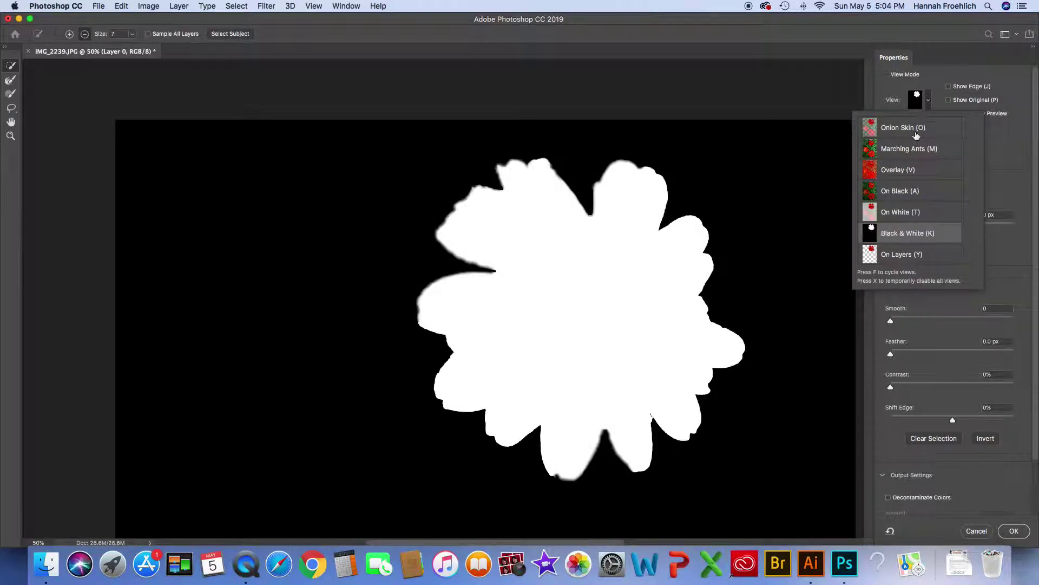
pyautogui.press('o')
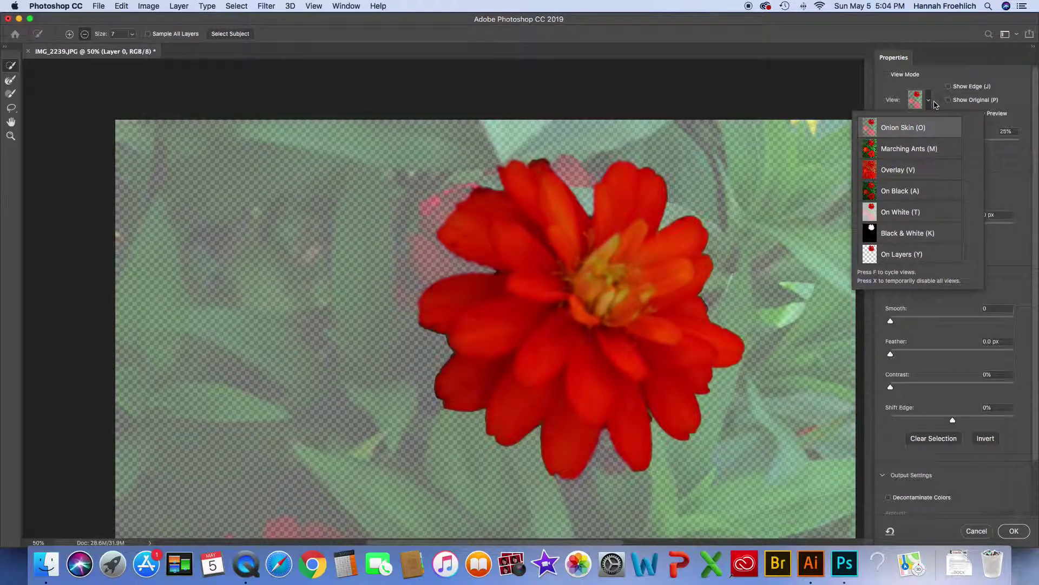
pyautogui.click(889, 103)
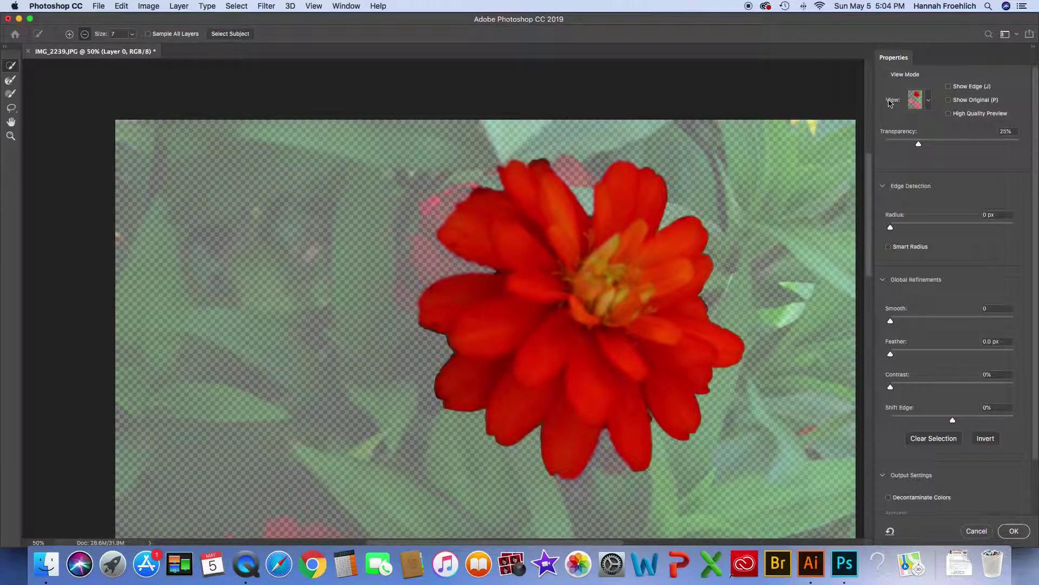
# Step: Output the flower selection to a New Document and move the cutout to the middle of its canvas
pyautogui.scroll(-3, 909, 437)
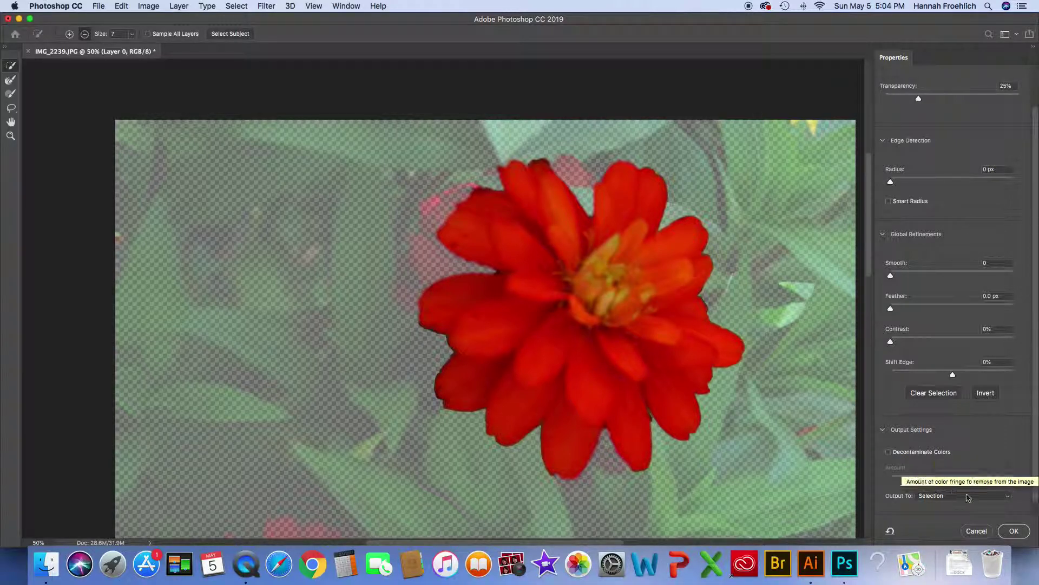
pyautogui.click(1008, 495)
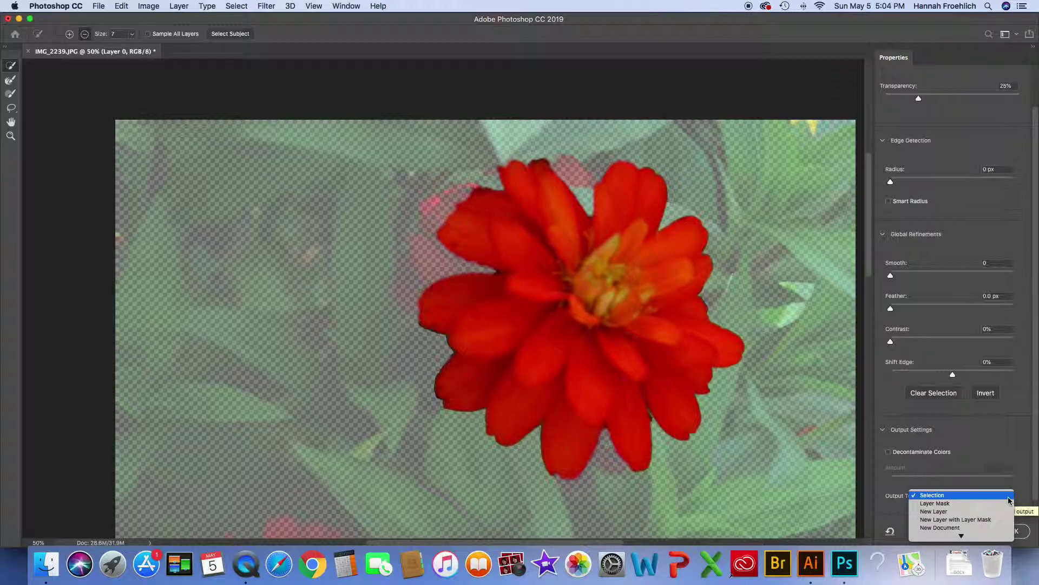
pyautogui.click(963, 528)
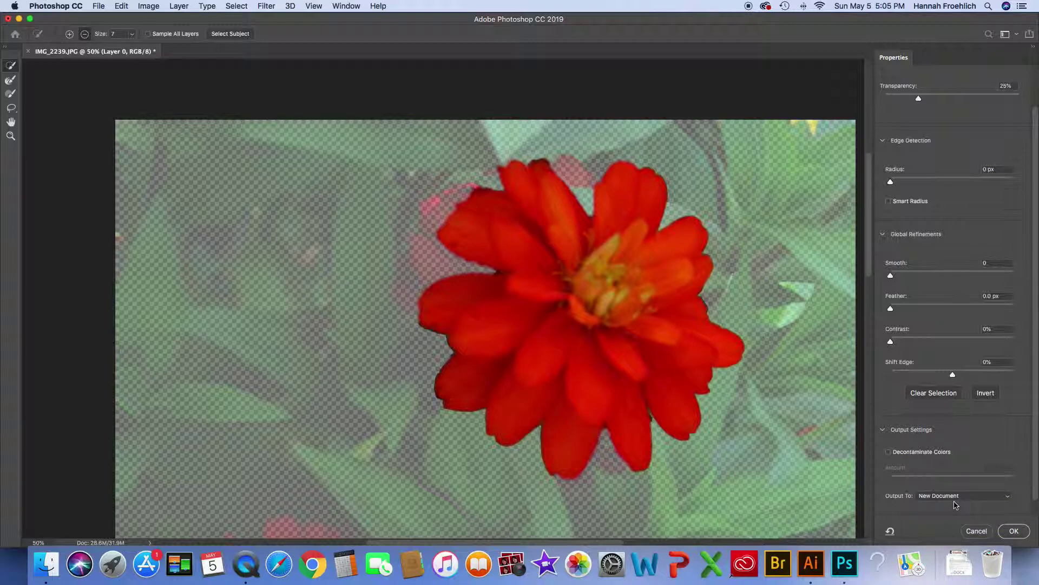
pyautogui.click(1014, 531)
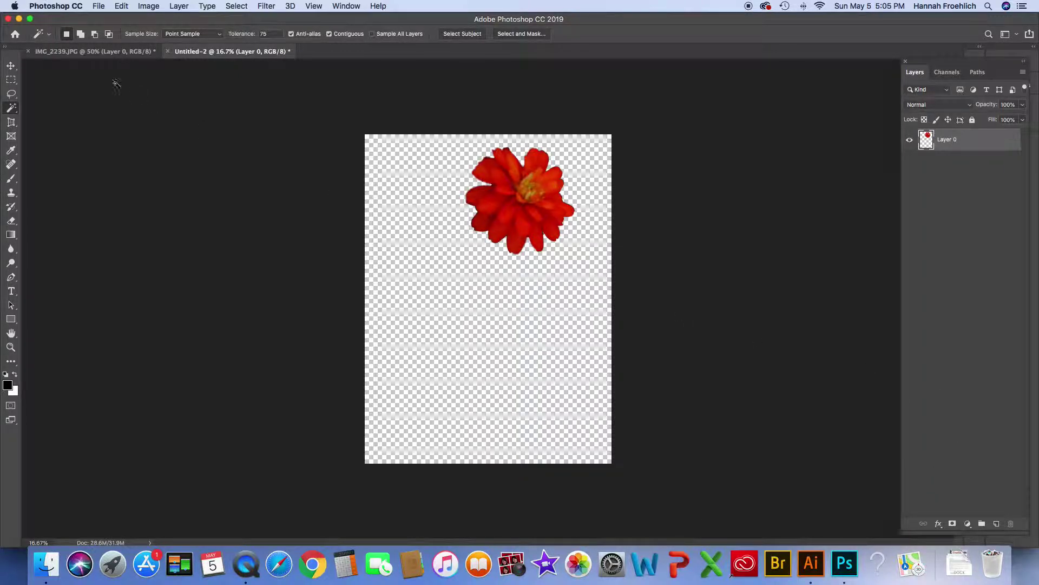
pyautogui.click(11, 65)
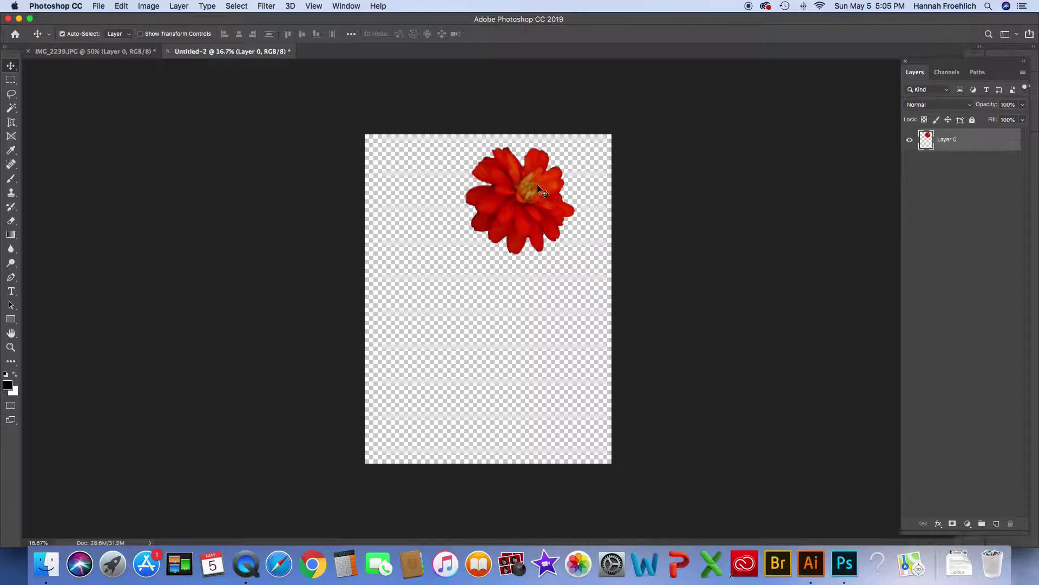
pyautogui.moveTo(533, 193); pyautogui.dragTo(514, 283)
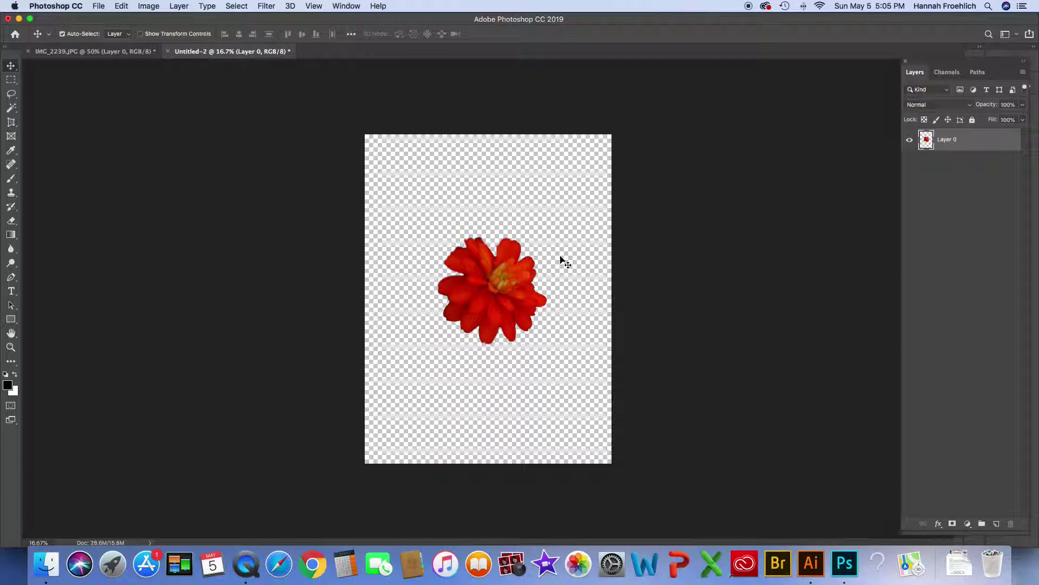
# Step: Save the flower cutout document as Flower2.psd in Photoshop format in the Illustrator folder
pyautogui.click(100, 8)
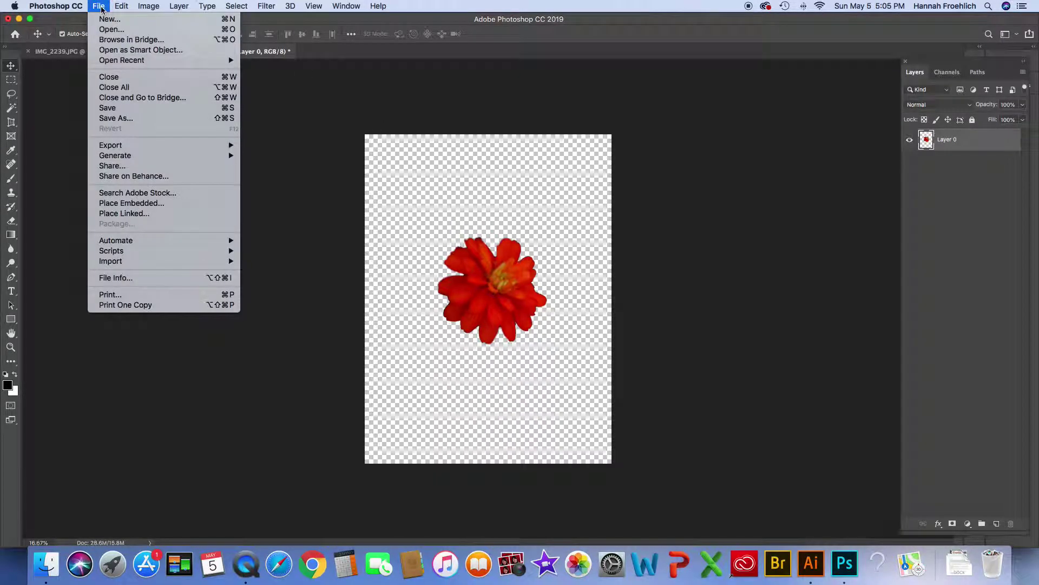
pyautogui.click(119, 119)
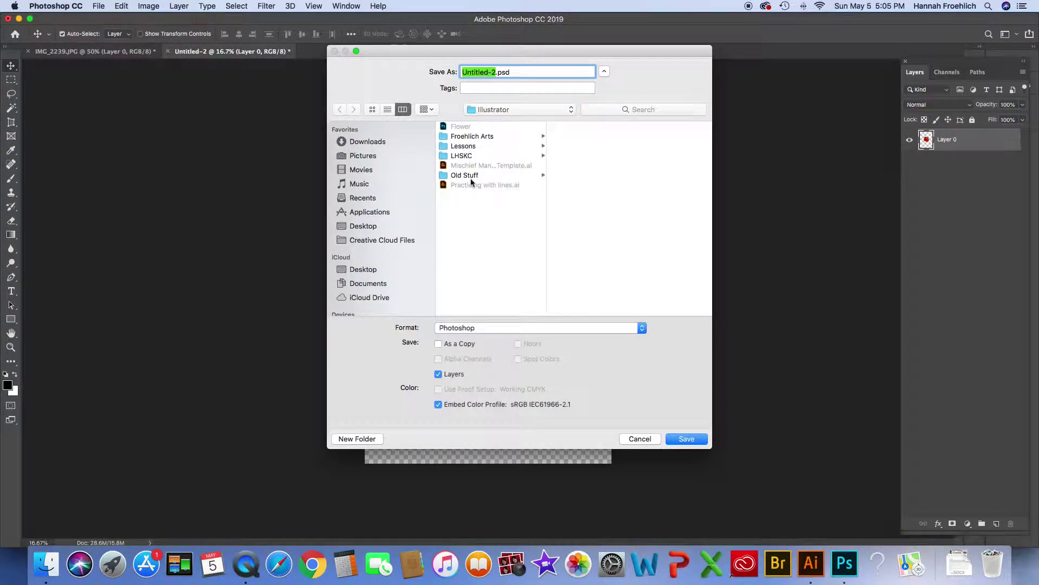
pyautogui.write('Flower2')
pyautogui.click(683, 439)
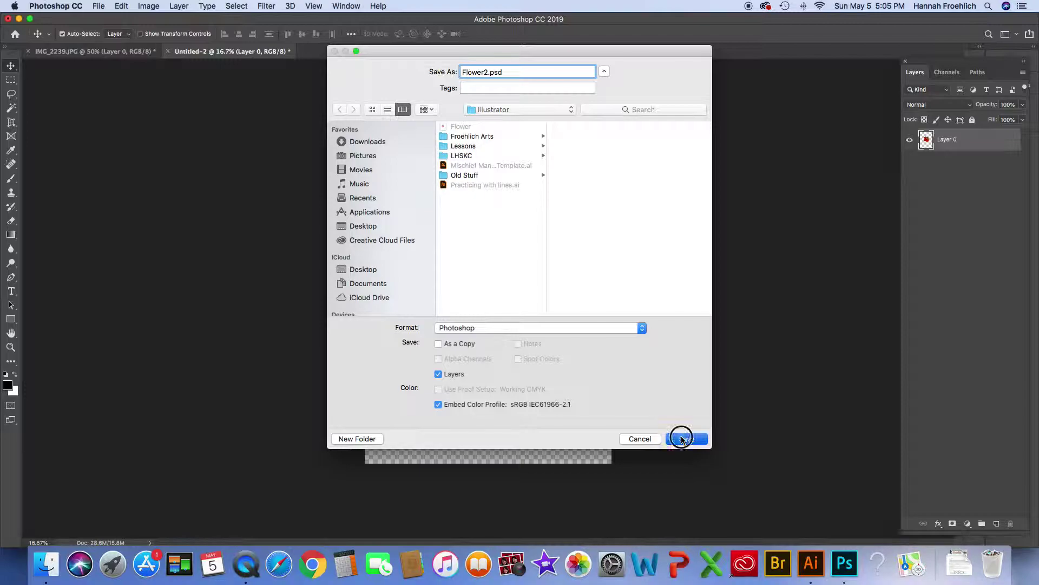
pyautogui.click(656, 234)
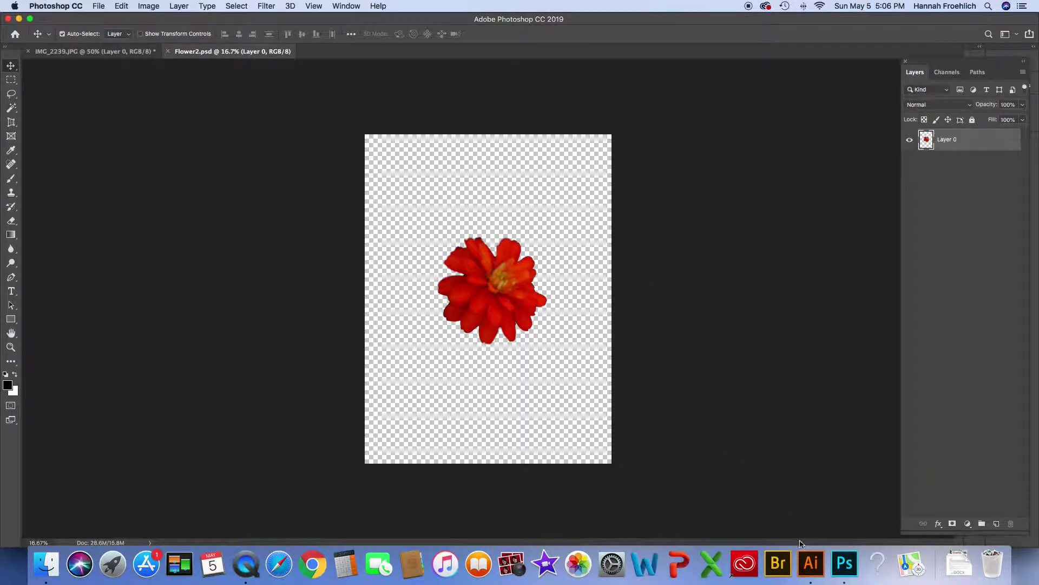
# Step: Switch to Illustrator and place Flower2.psd on Layer 3 of the Menu document, starting near the artboard's upper-left area
pyautogui.click(812, 567)
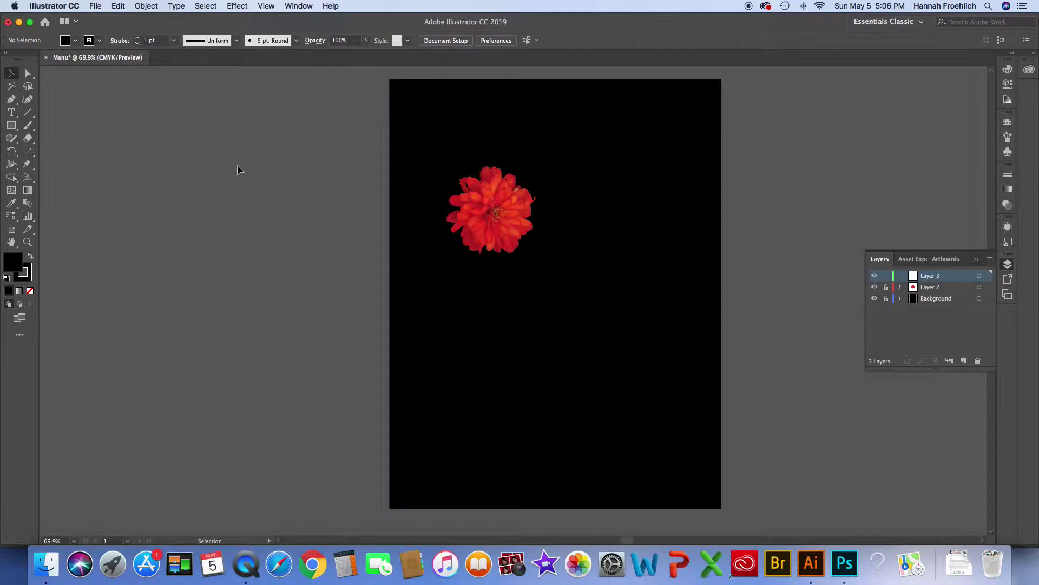
pyautogui.click(97, 7)
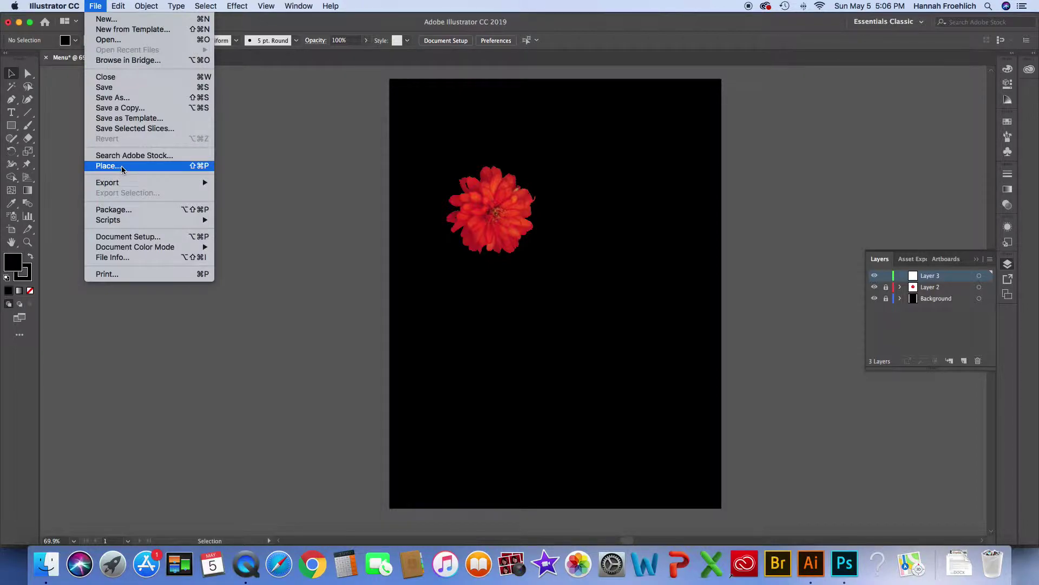
pyautogui.click(153, 172)
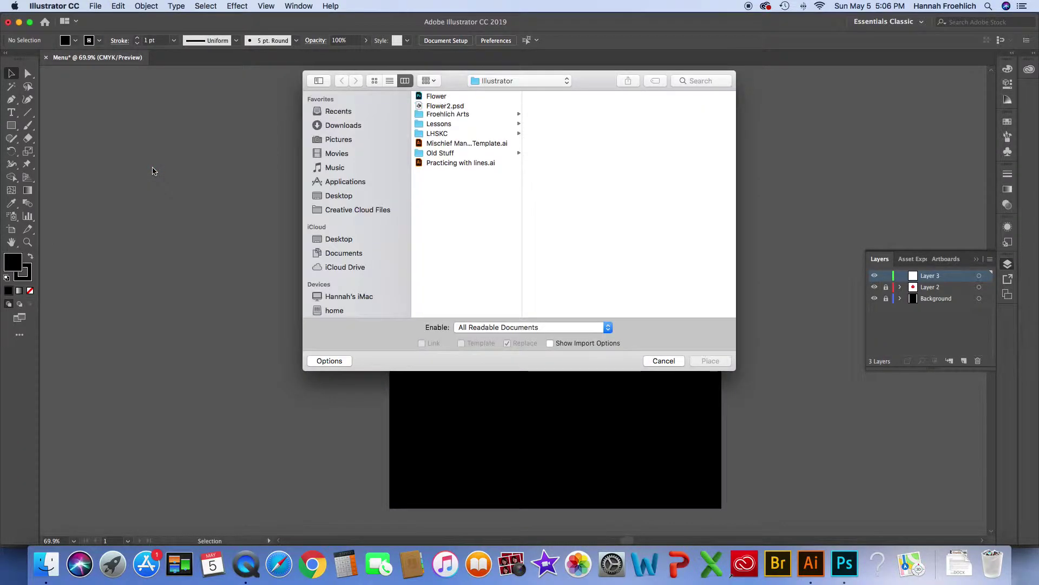
pyautogui.click(438, 106)
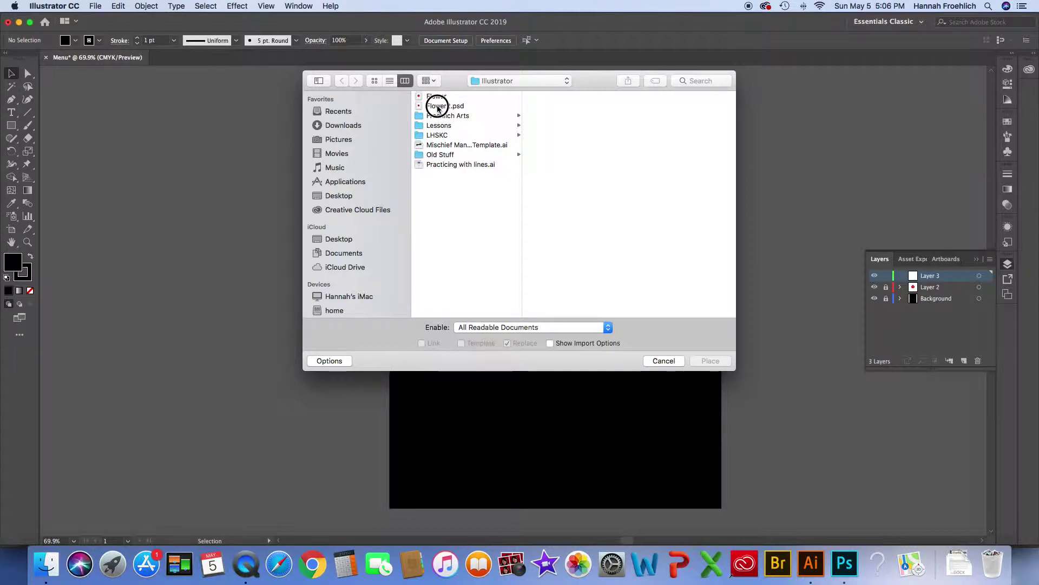
pyautogui.click(718, 363)
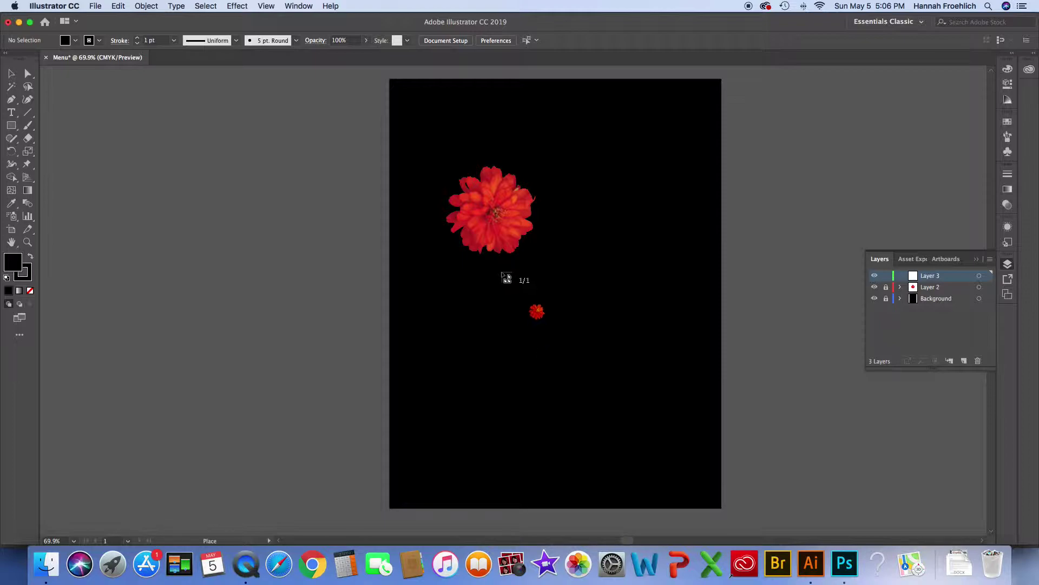
pyautogui.click(440, 114)
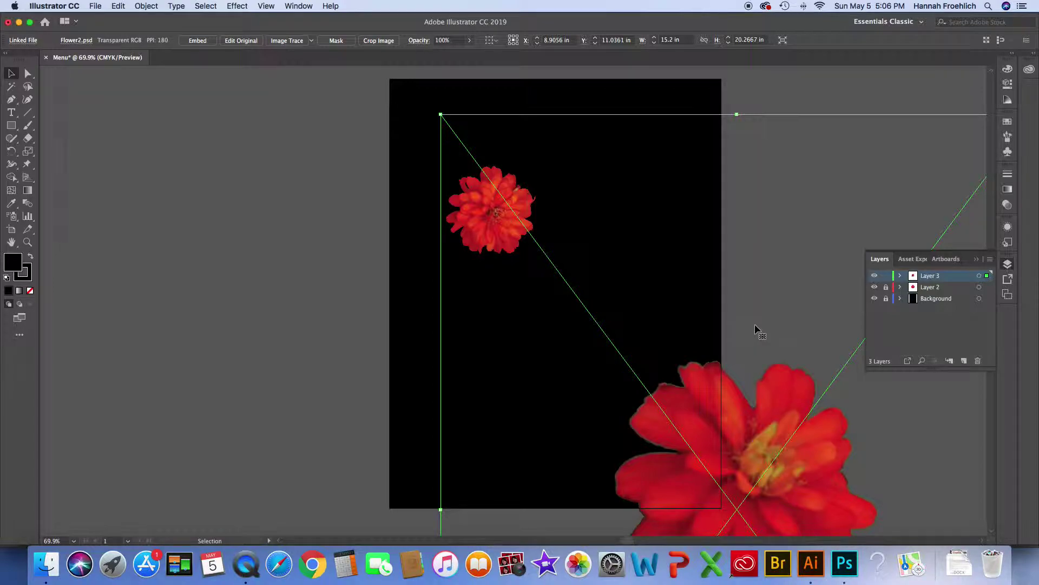
# Step: Scale the placed Flower2.psd image down proportionally to about 9.36 by 12.47 in, keeping its upper-left corner in place
pyautogui.press('super+minus')
pyautogui.press('super+minus')
pyautogui.press('super+minus')
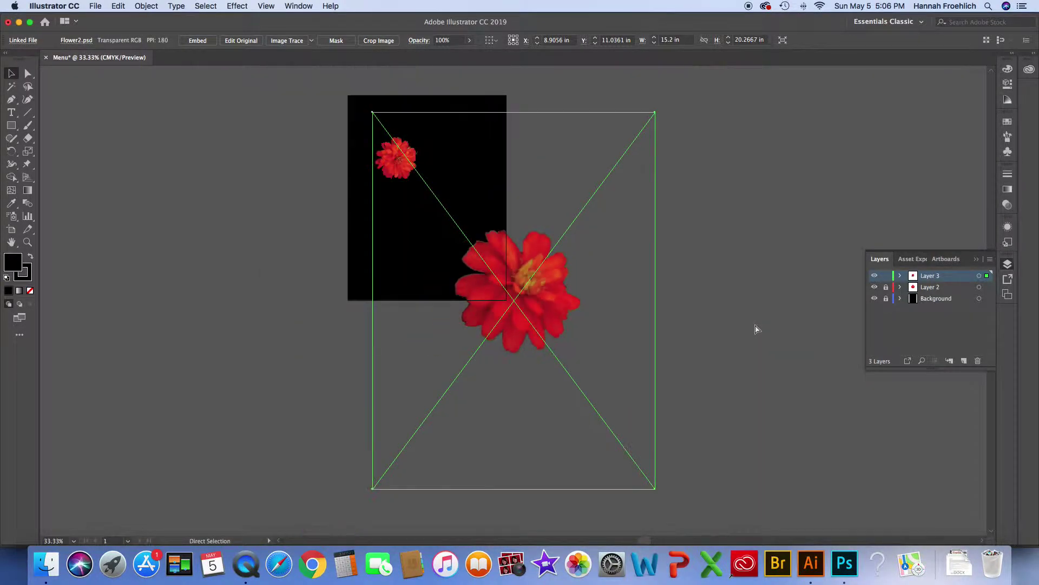
pyautogui.press('v')
pyautogui.moveTo(655, 488); pyautogui.dragTo(547, 344)
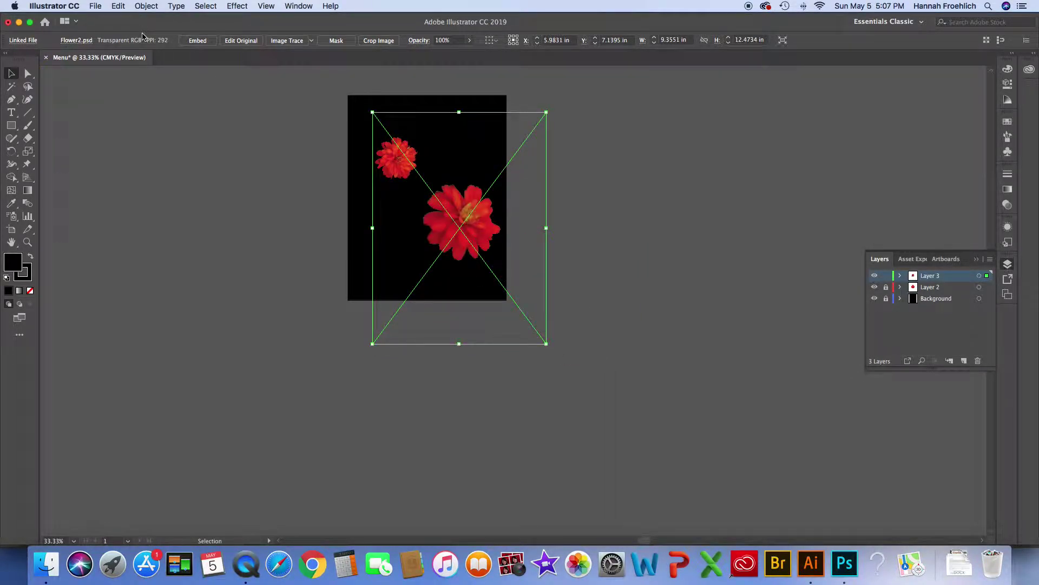
# Step: Scale the placed Flower2.psd image uniformly with the Scale command to about 7.58 by 10.10 in, using the preview to judge the size
pyautogui.click(147, 6)
pyautogui.moveTo(246, 22)
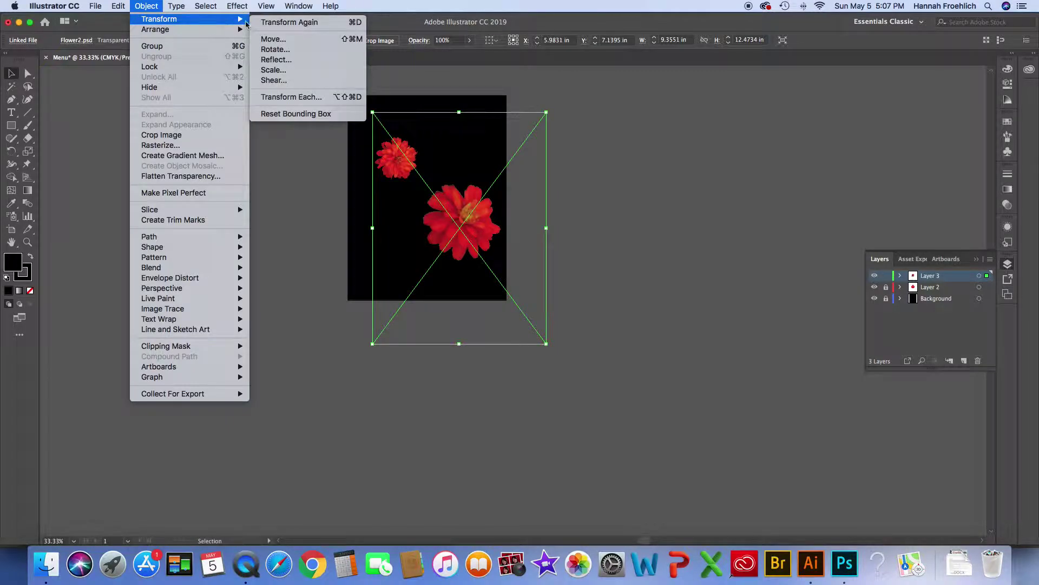
pyautogui.click(288, 72)
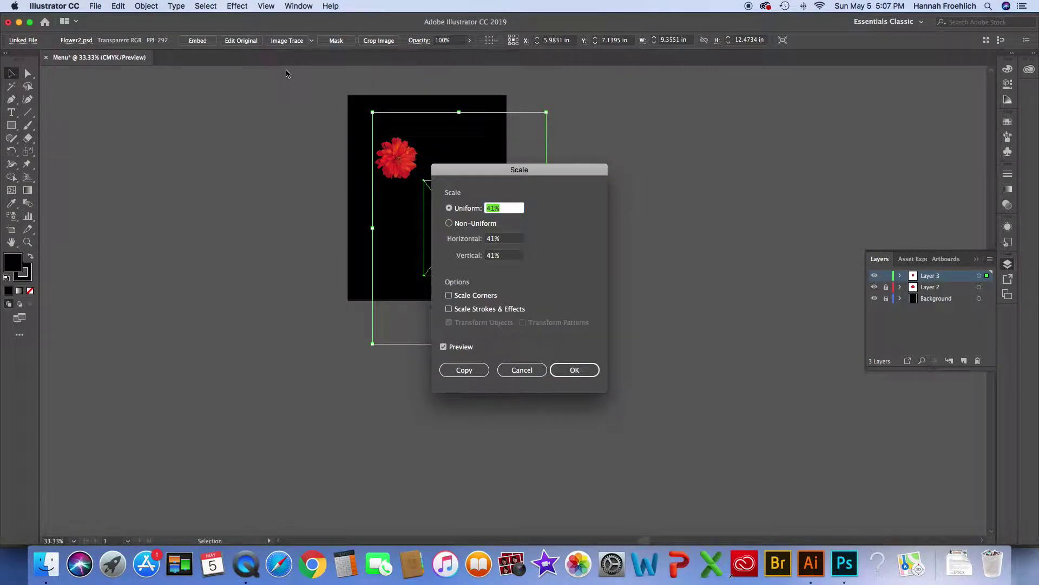
pyautogui.moveTo(565, 169); pyautogui.dragTo(701, 142)
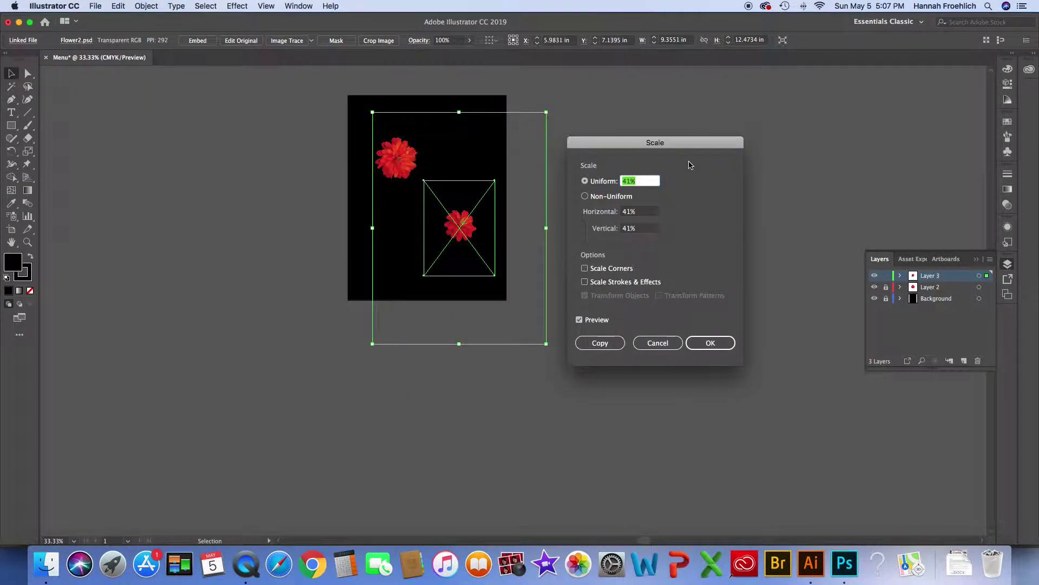
pyautogui.press('Down')
pyautogui.press('Down')
pyautogui.press('Down')
pyautogui.press('Down')
pyautogui.press('Down')
pyautogui.press('Down')
pyautogui.press('Up')
pyautogui.press('Up')
pyautogui.press('Up')
pyautogui.press('Up')
pyautogui.press('Up')
pyautogui.press('Up')
pyautogui.press('Up')
pyautogui.press('Up')
pyautogui.press('Up')
pyautogui.press('Up')
pyautogui.press('Up')
pyautogui.press('Up')
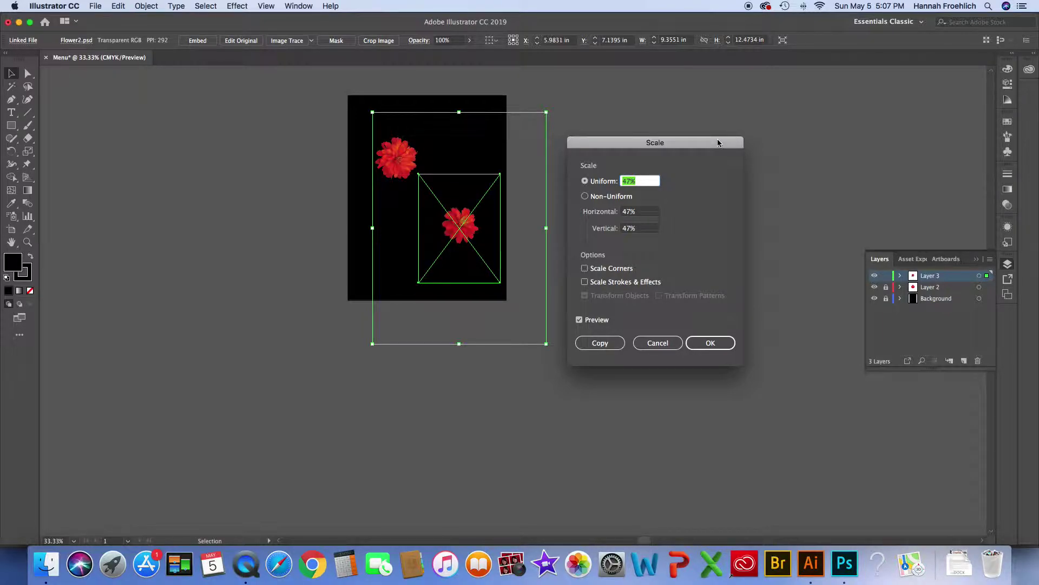
pyautogui.press('Down')
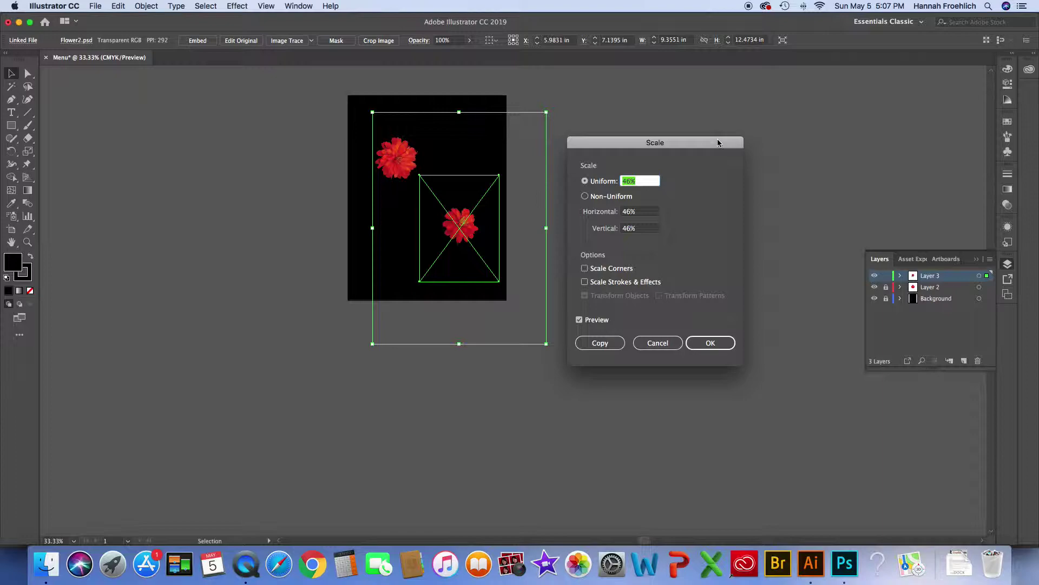
pyautogui.press('Up')
pyautogui.press('Up')
pyautogui.press('Up')
pyautogui.press('Up')
pyautogui.press('Up')
pyautogui.press('Up')
pyautogui.press('Up')
pyautogui.press('Up')
pyautogui.press('Up')
pyautogui.press('Up')
pyautogui.press('Up')
pyautogui.press('Up')
pyautogui.press('Up')
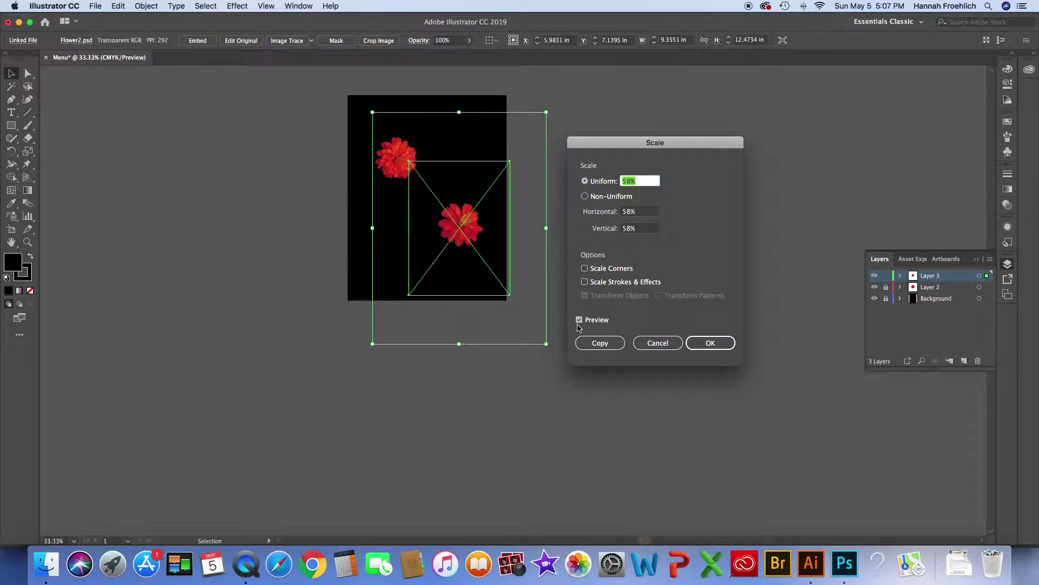
pyautogui.press('Up')
pyautogui.press('Up')
pyautogui.press('Up')
pyautogui.press('Up')
pyautogui.press('Up')
pyautogui.press('Up')
pyautogui.press('Up')
pyautogui.press('Up')
pyautogui.press('Up')
pyautogui.press('Up')
pyautogui.press('Up')
pyautogui.press('Up')
pyautogui.press('Up')
pyautogui.press('Up')
pyautogui.press('Up')
pyautogui.press('Up')
pyautogui.press('Up')
pyautogui.press('Up')
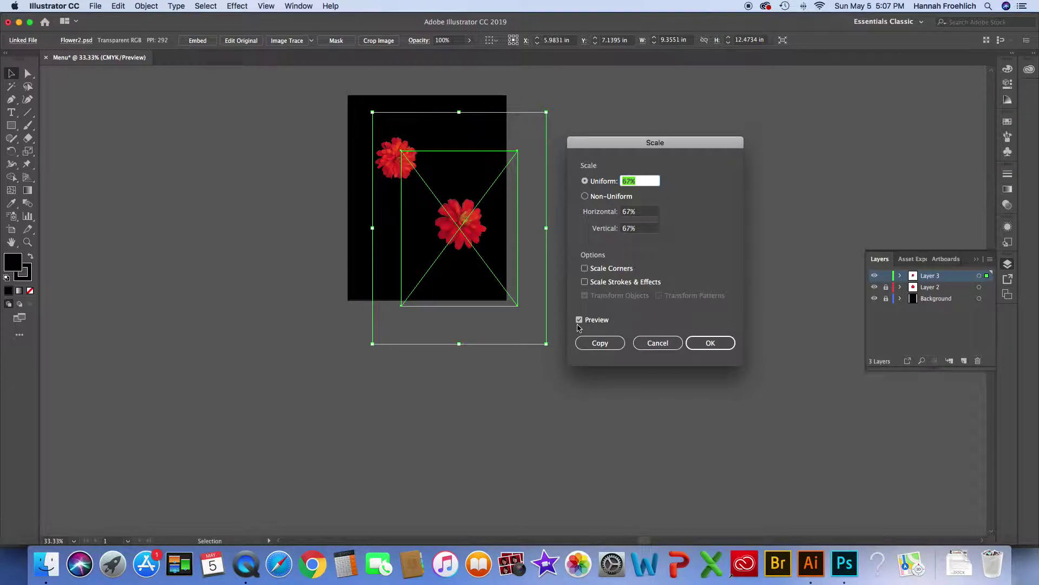
pyautogui.press('Up')
pyautogui.press('Up')
pyautogui.press('Up')
pyautogui.press('Up')
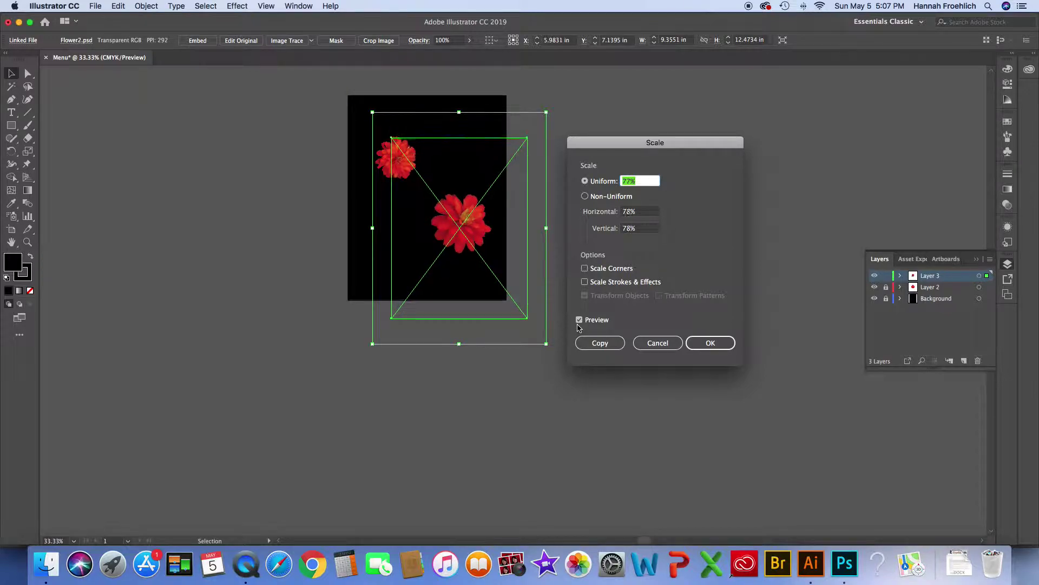
pyautogui.click(711, 341)
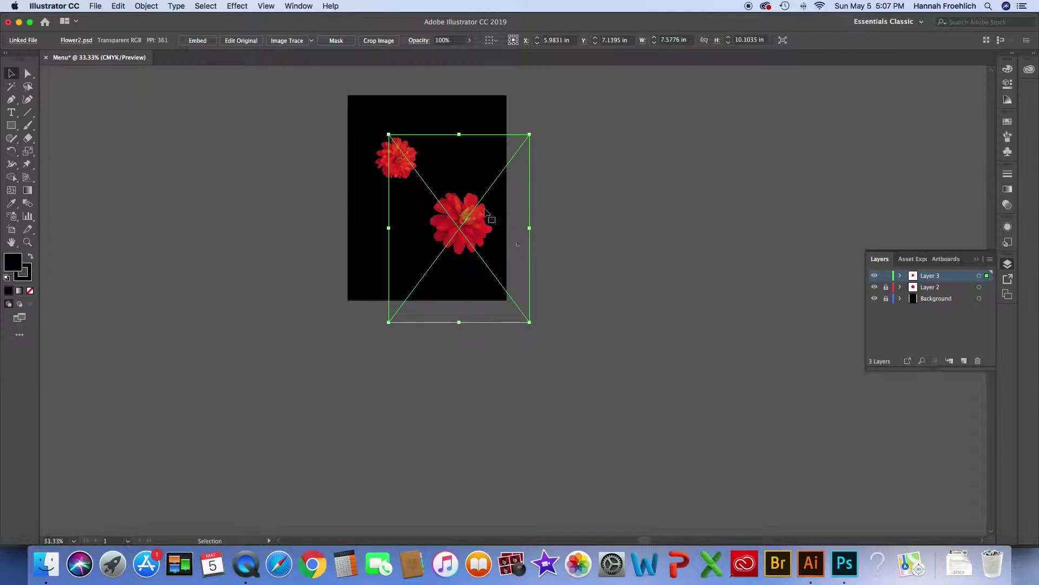
# Step: Move the Flower2.psd image so the large flower overlaps the artboard's upper-left corner, centred at about X 0.92, Y 1.31 in, and deselect it
pyautogui.moveTo(461, 232); pyautogui.dragTo(472, 252)
pyautogui.moveTo(445, 218); pyautogui.dragTo(373, 120)
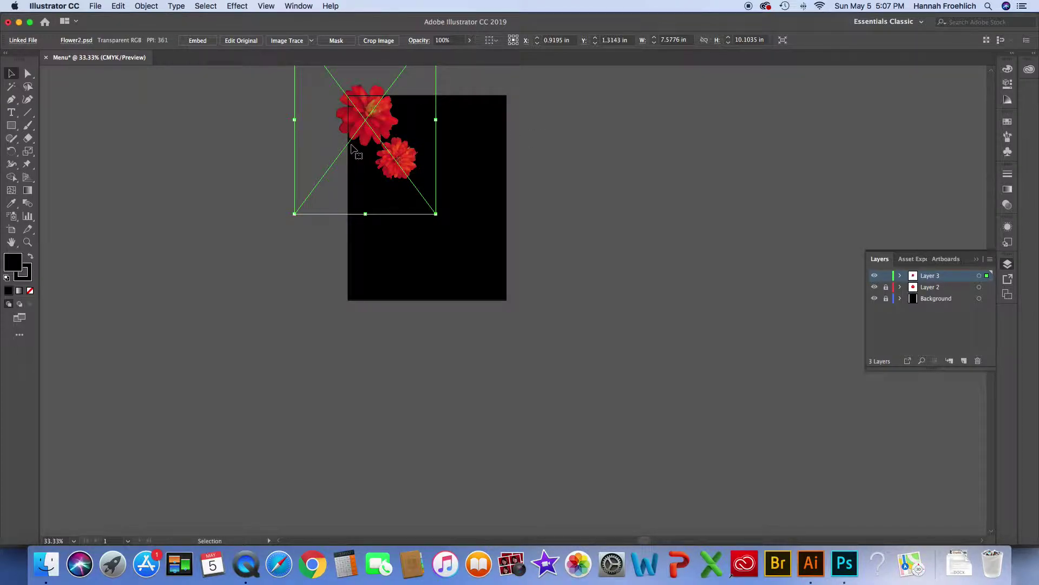
pyautogui.press('a')
pyautogui.press('super+equal')
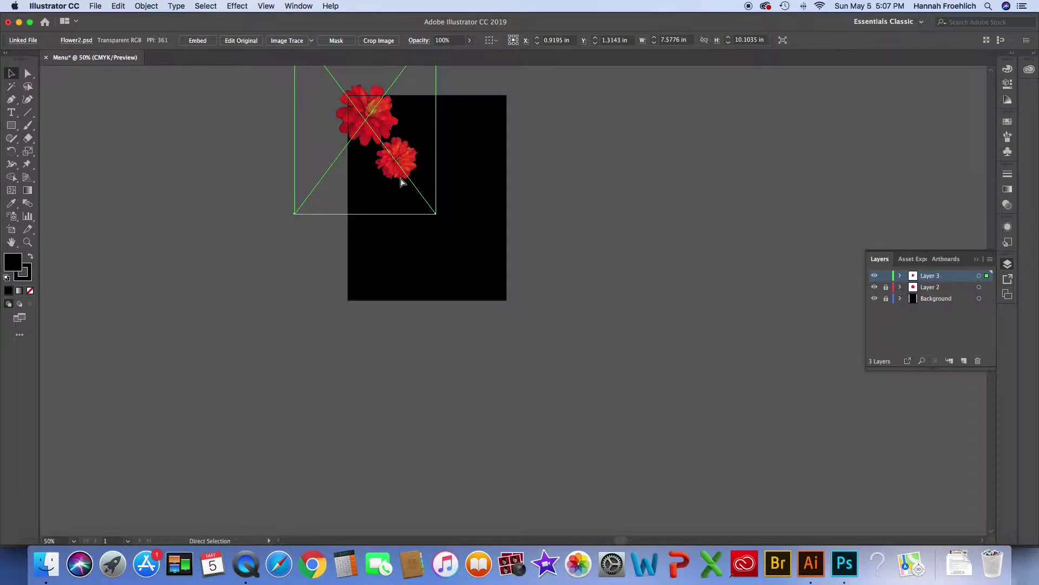
pyautogui.press('v')
pyautogui.click(740, 215)
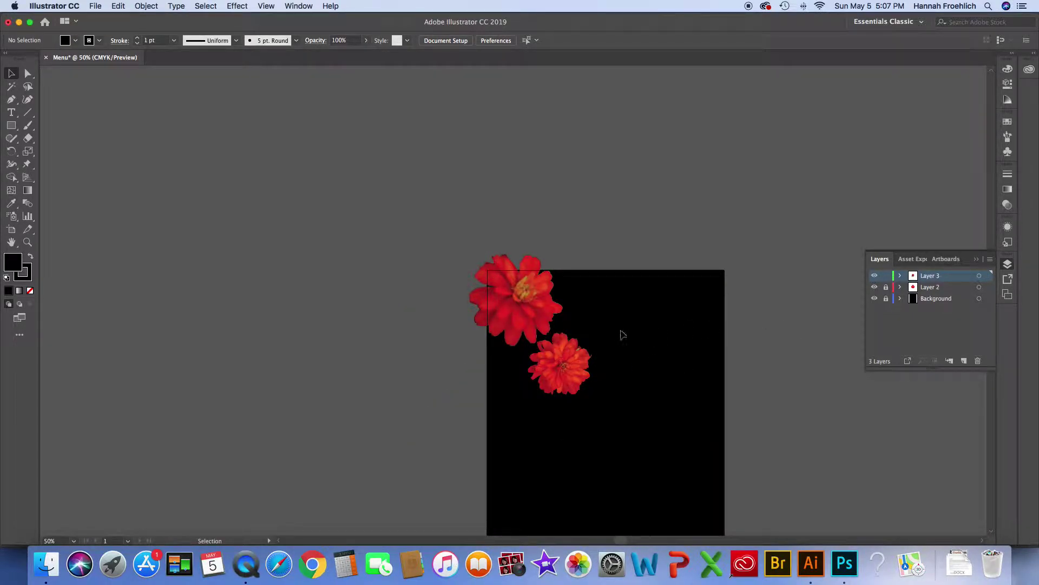
# Step: Unlock Layer 2 and reposition the large flower over the artboard's upper-left corner, centred at about X 0.82, Y 1.09 in
pyautogui.click(886, 287)
pyautogui.moveTo(576, 360)
pyautogui.mouseDown()
pyautogui.moveTo(575, 341)
pyautogui.moveTo(563, 349)
pyautogui.mouseUp()
pyautogui.moveTo(534, 300); pyautogui.dragTo(559, 352)
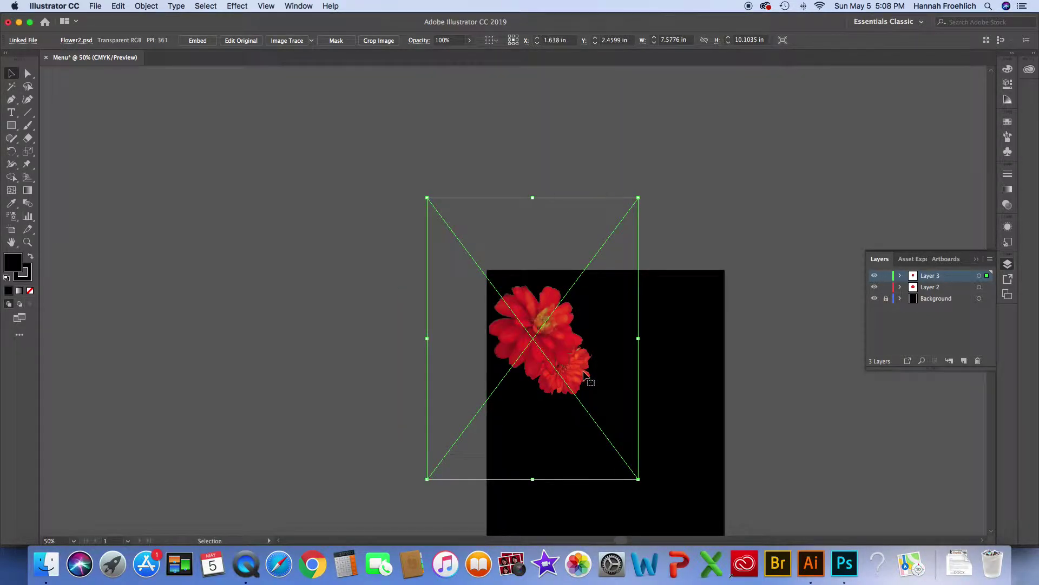
pyautogui.moveTo(543, 331); pyautogui.dragTo(521, 295)
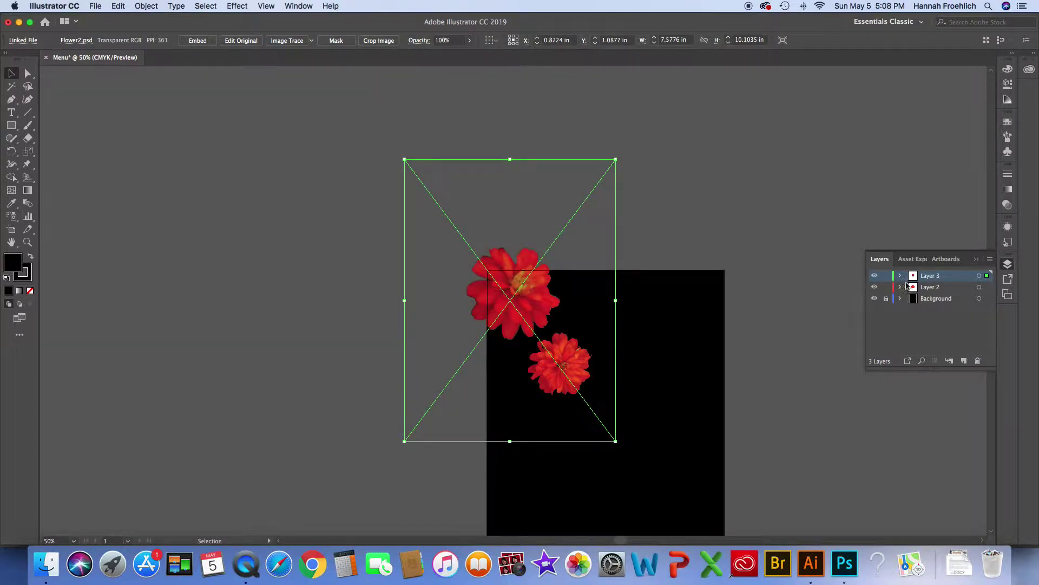
# Step: Lock Layer 3, then move the smaller flower on Layer 2 toward the artboard's right edge and deselect it
pyautogui.click(886, 275)
pyautogui.click(559, 367)
pyautogui.moveTo(559, 367); pyautogui.dragTo(680, 382)
pyautogui.click(810, 344)
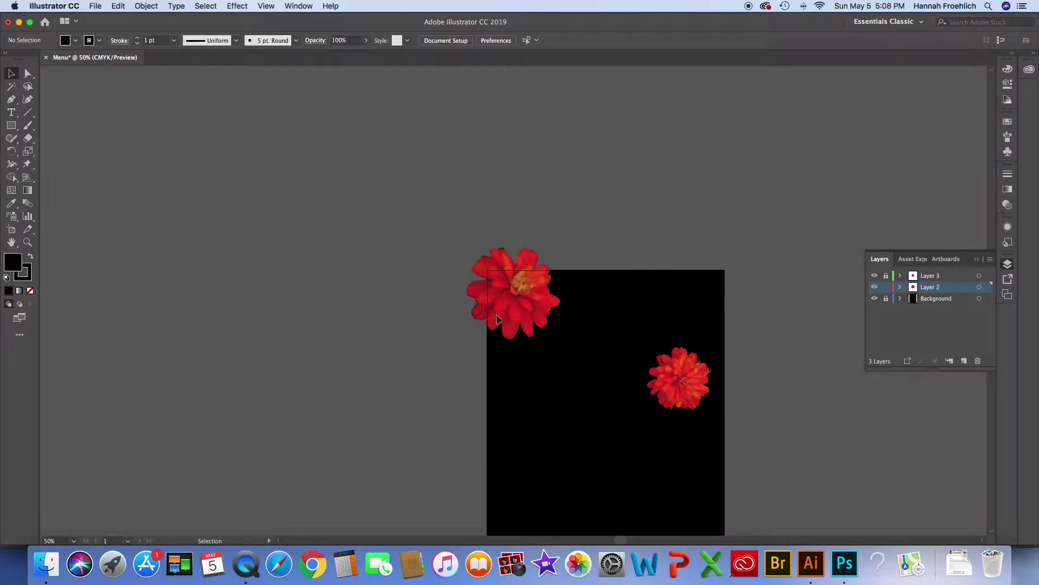
# Step: Create an area text box of about 2.97 by 2.04 in below the large flower on Layer 2 and color its placeholder text white
pyautogui.click(11, 112)
pyautogui.click(605, 341)
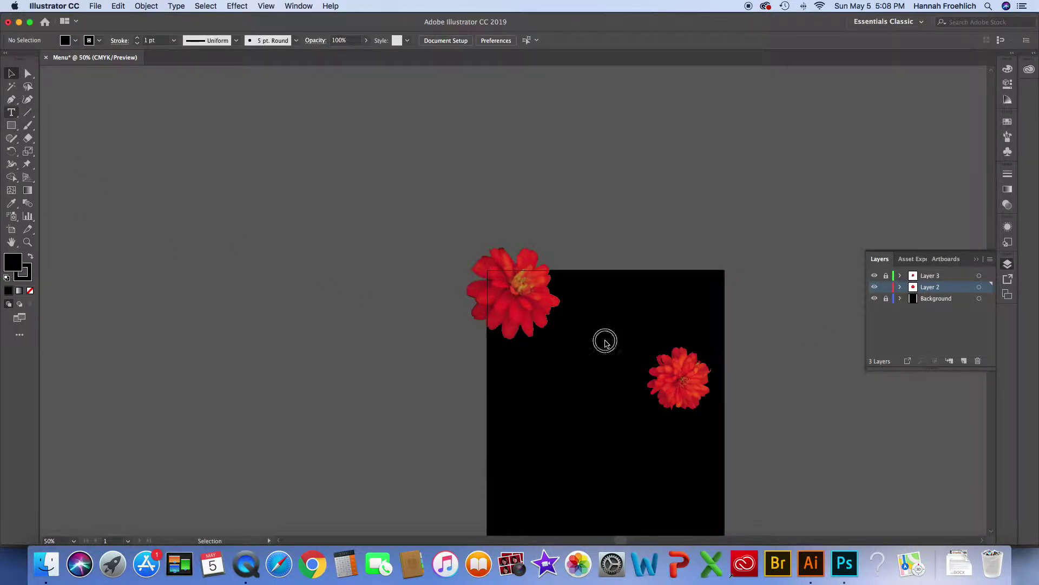
pyautogui.click(679, 402)
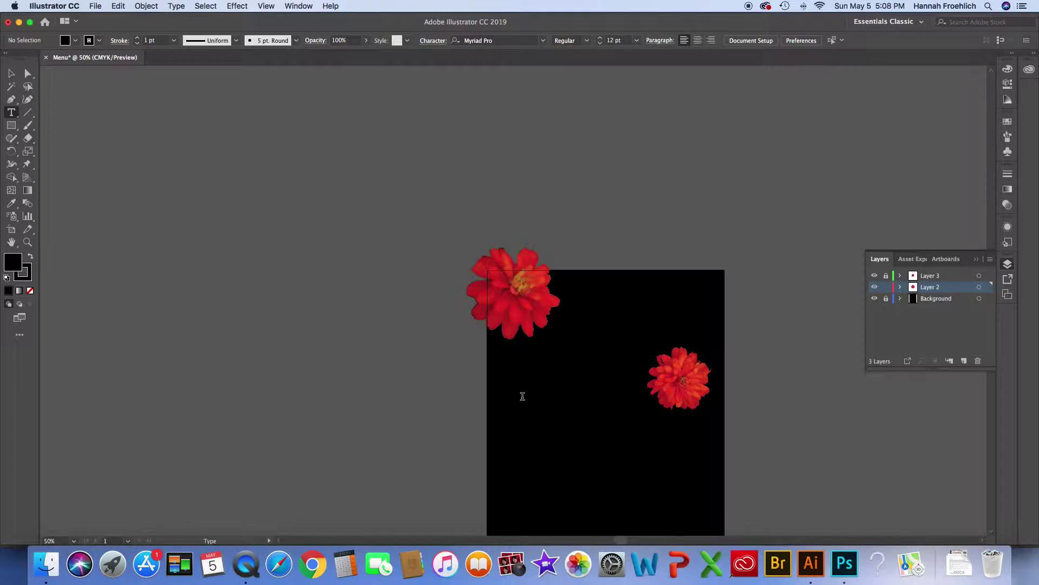
pyautogui.press('super+v')
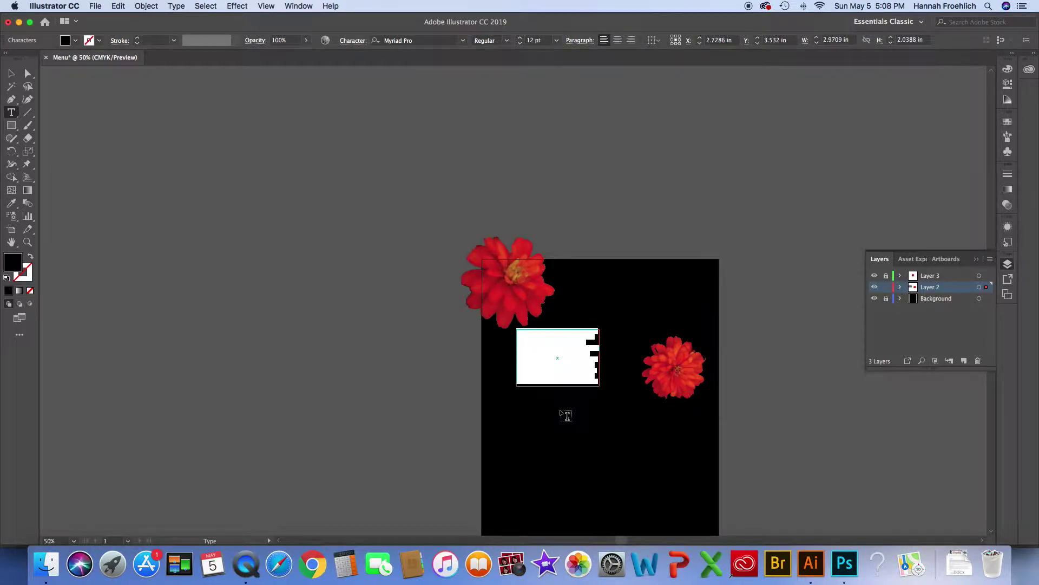
pyautogui.click(76, 41)
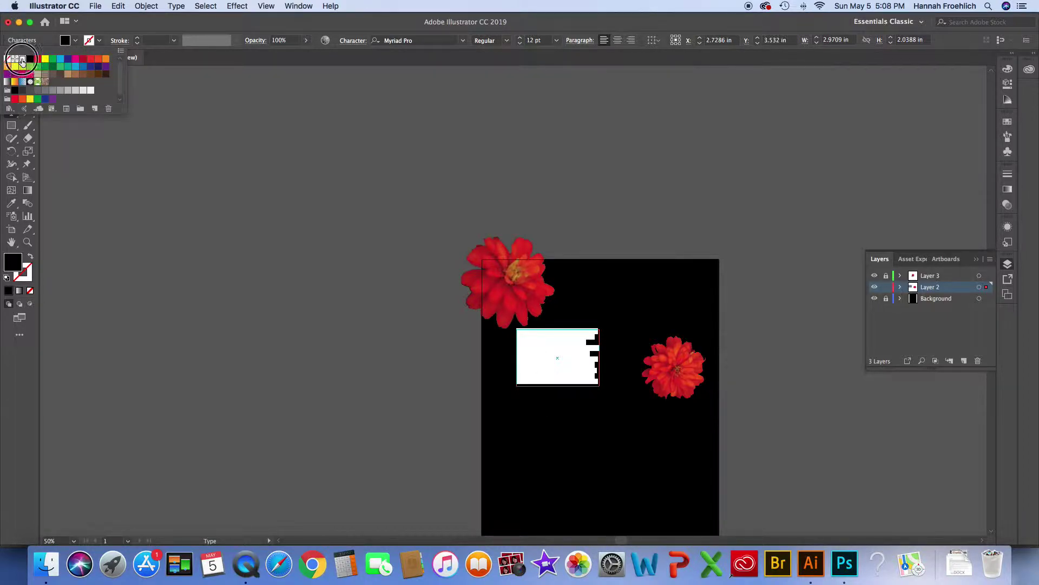
pyautogui.click(23, 60)
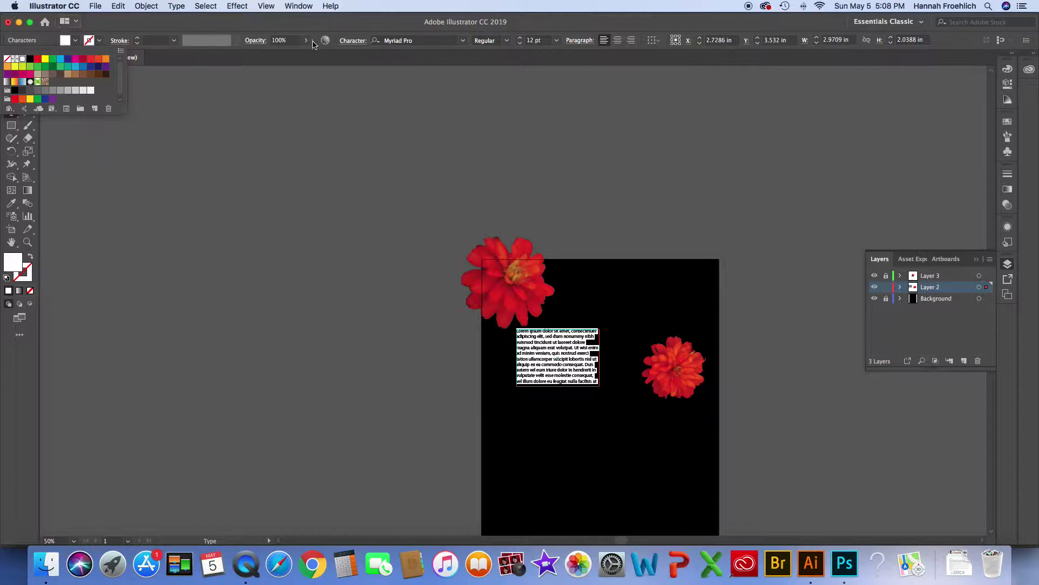
# Step: Set the placeholder text's font size to 30 pt
pyautogui.click(520, 40)
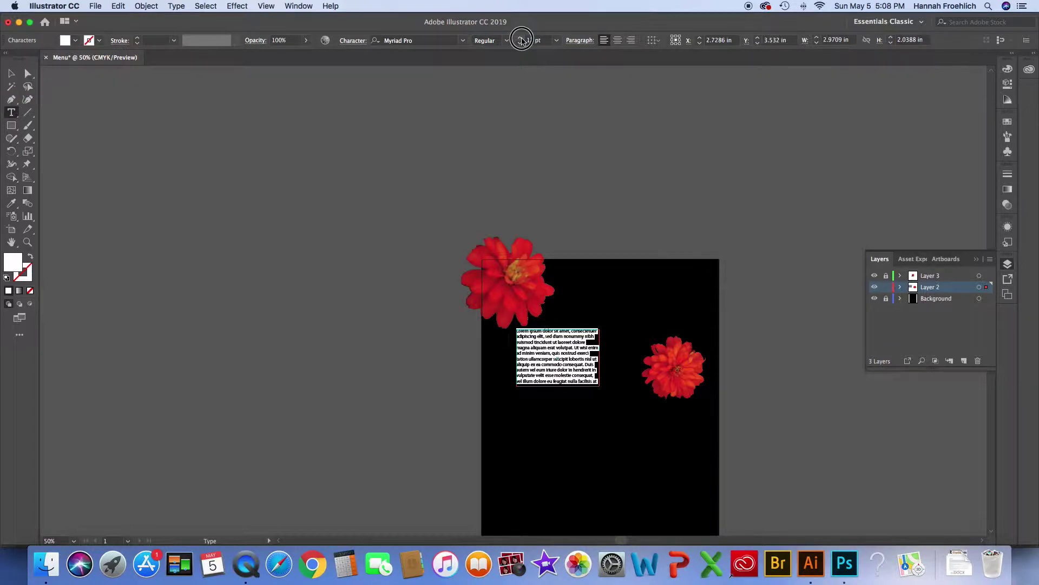
pyautogui.click(521, 40)
pyautogui.click(521, 40)
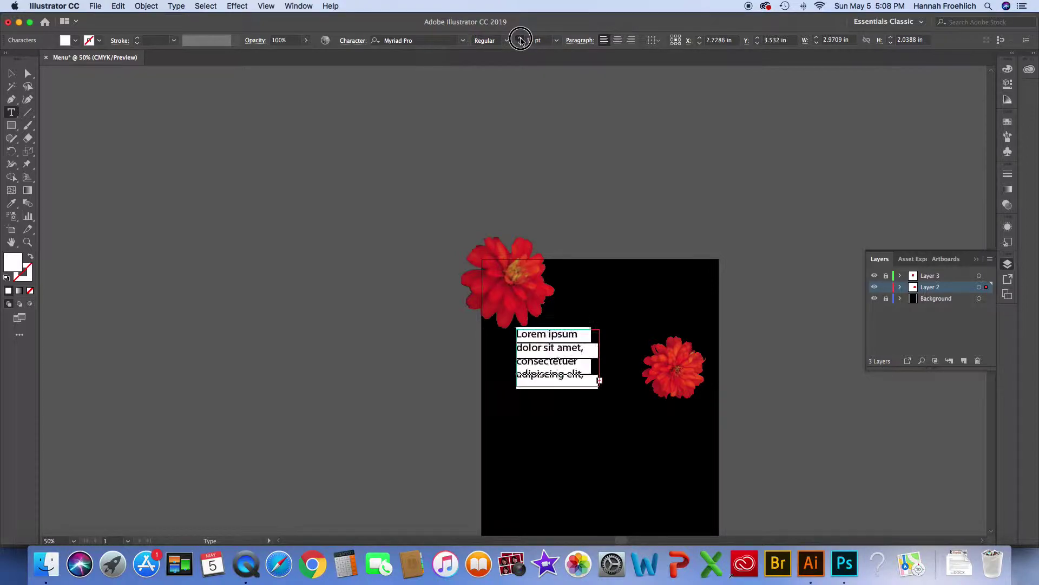
pyautogui.click(522, 43)
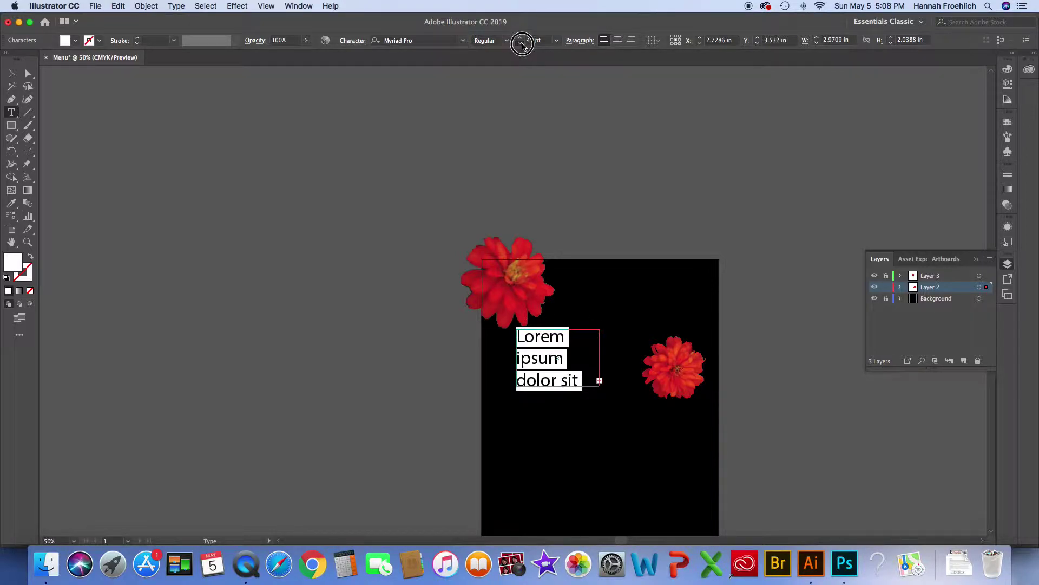
pyautogui.click(522, 44)
pyautogui.click(522, 44)
pyautogui.click(522, 44)
pyautogui.click(522, 43)
pyautogui.click(521, 38)
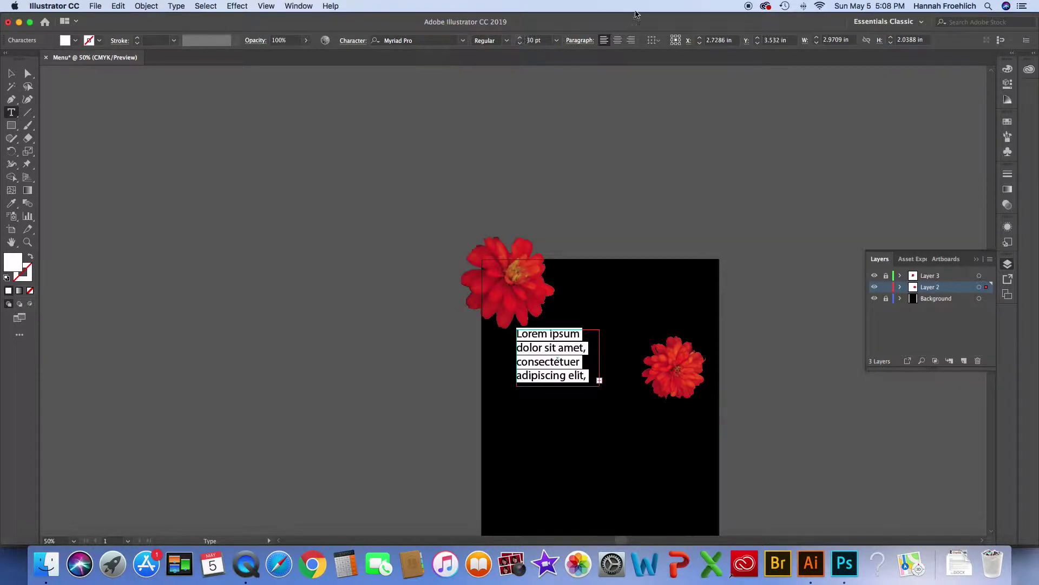
# Step: Replace the placeholder text with "Cheeseburger"
pyautogui.write('hamburger')
pyautogui.press('BackSpace')
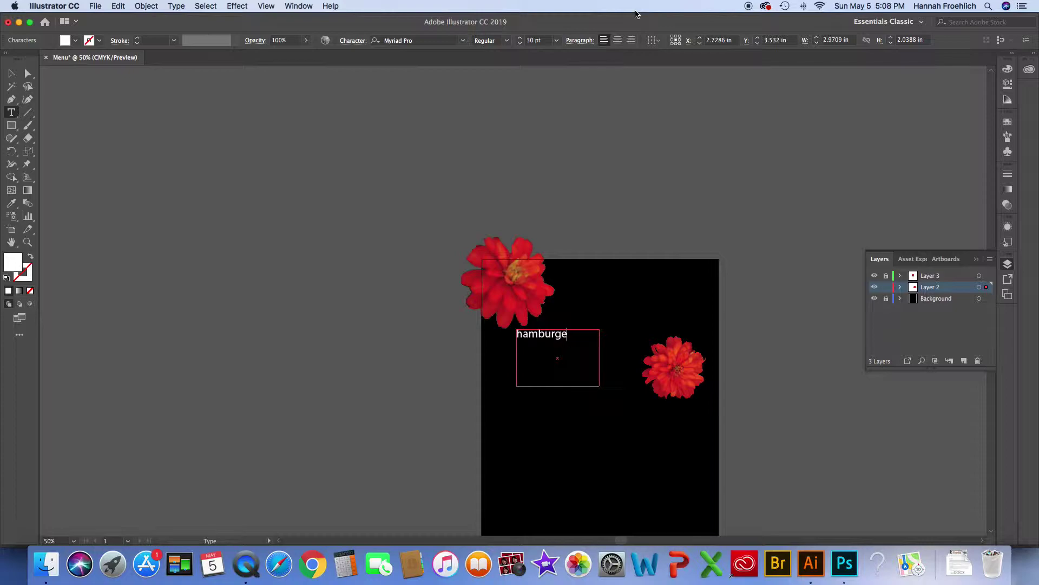
pyautogui.press('super+a')
pyautogui.press('BackSpace')
pyautogui.write('Cheeseburger')
# Step: Shorten the Cheeseburger text box to about 0.78 in high and move it so it partly overlaps the large flower
pyautogui.click(12, 73)
pyautogui.moveTo(557, 386); pyautogui.dragTo(535, 298)
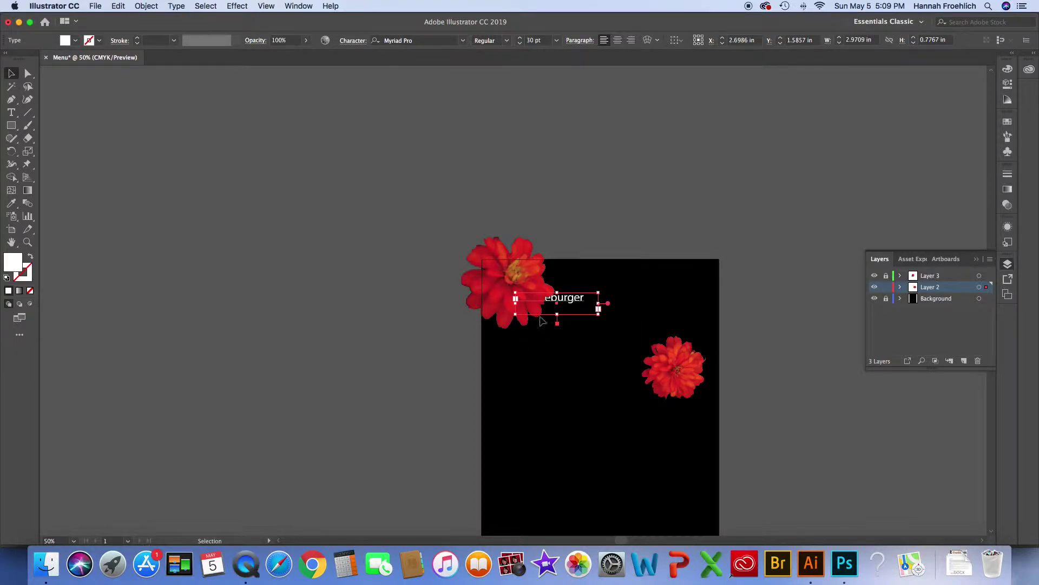
pyautogui.moveTo(566, 301)
pyautogui.mouseDown()
pyautogui.moveTo(581, 304)
pyautogui.moveTo(566, 296)
pyautogui.mouseUp()
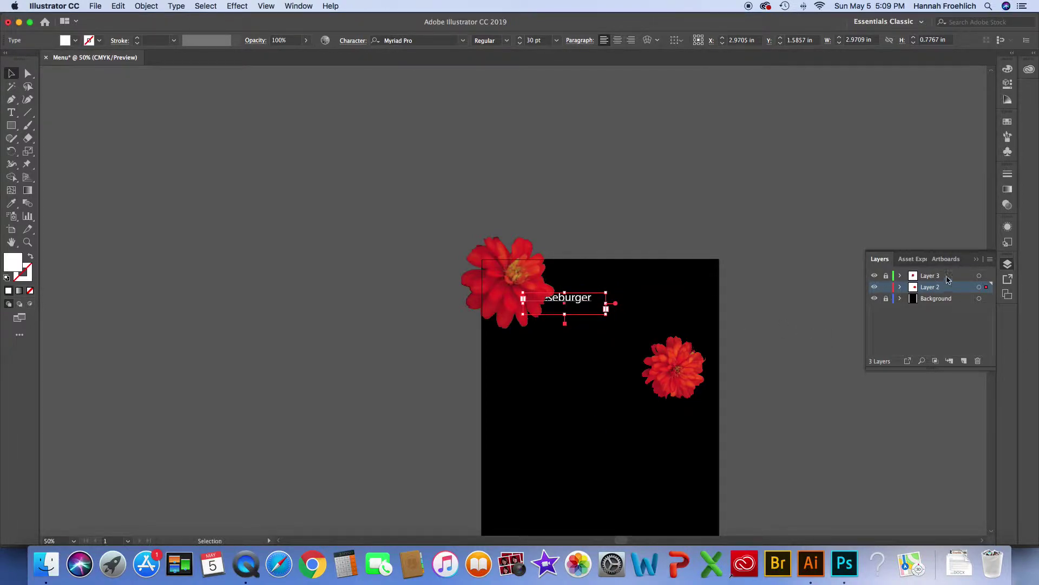
# Step: Try placing Layer 3 below Layer 2 in the stacking order, and restore Layer 3 to the top
pyautogui.moveTo(947, 280); pyautogui.dragTo(951, 295)
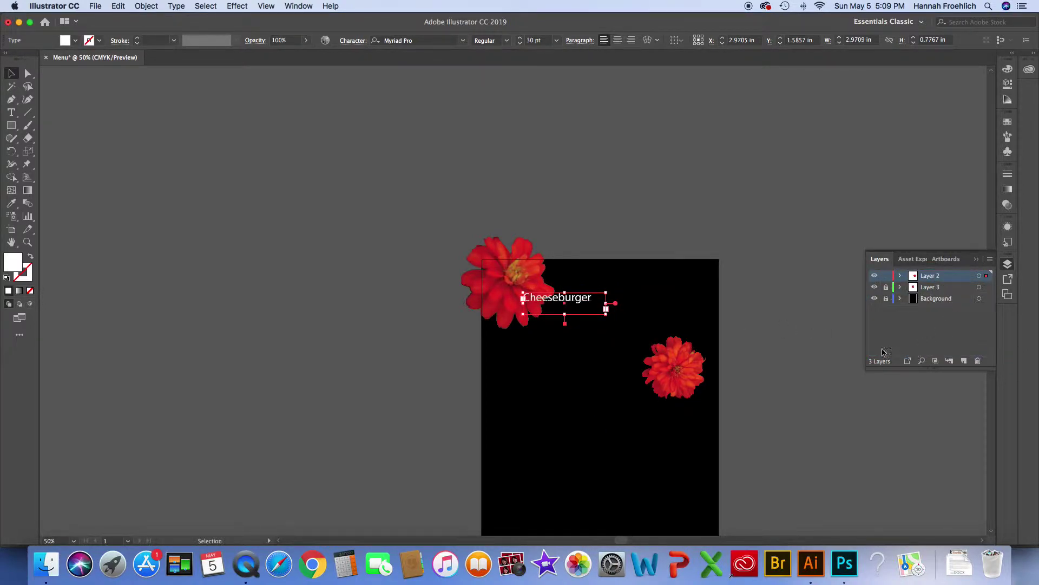
pyautogui.click(935, 286)
pyautogui.moveTo(946, 276); pyautogui.dragTo(945, 292)
# Step: Move the Cheeseburger text clear of the large flower near the artboard's top edge, centred at about X 4.91, Y 1.00 in, and deselect it
pyautogui.moveTo(577, 305); pyautogui.dragTo(626, 286)
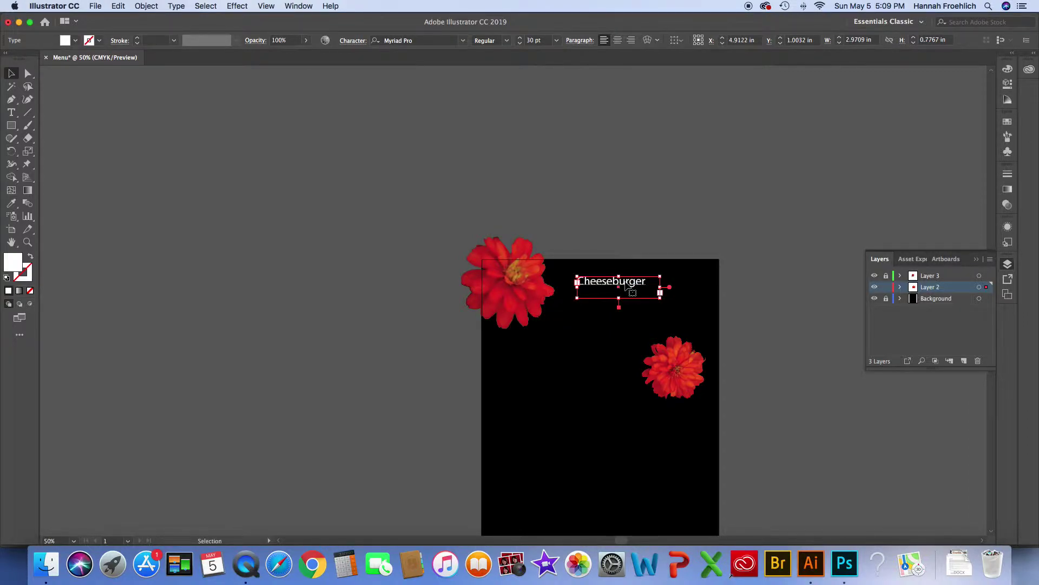
pyautogui.click(595, 304)
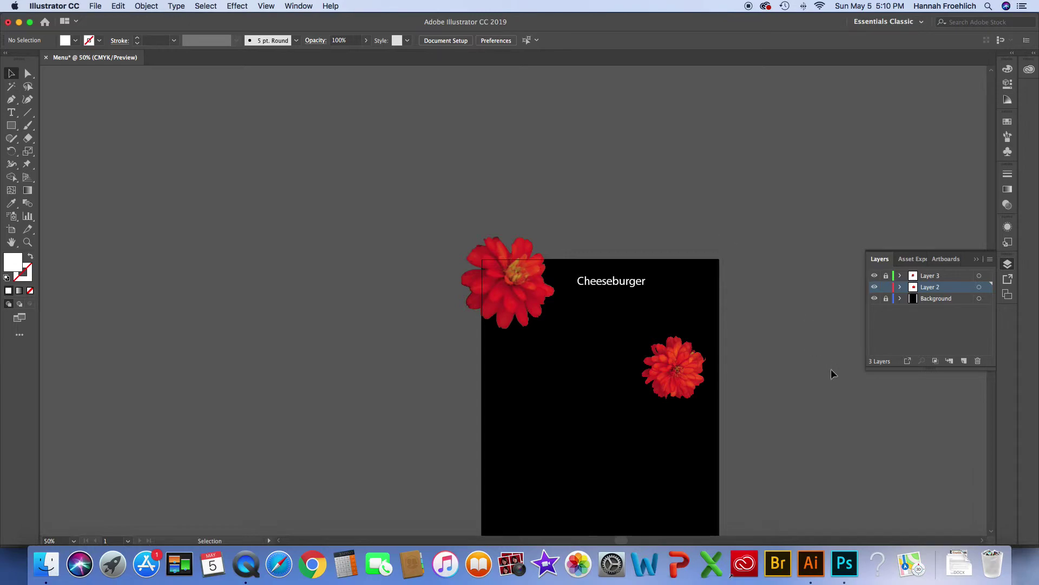
pyautogui.scroll(-5, 825, 367)
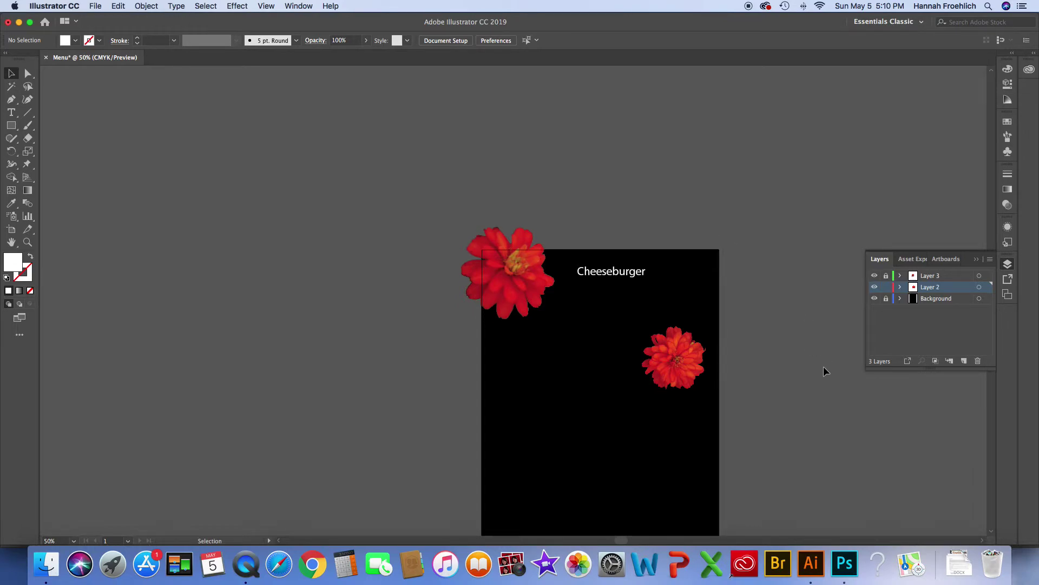
pyautogui.scroll(-4, 824, 366)
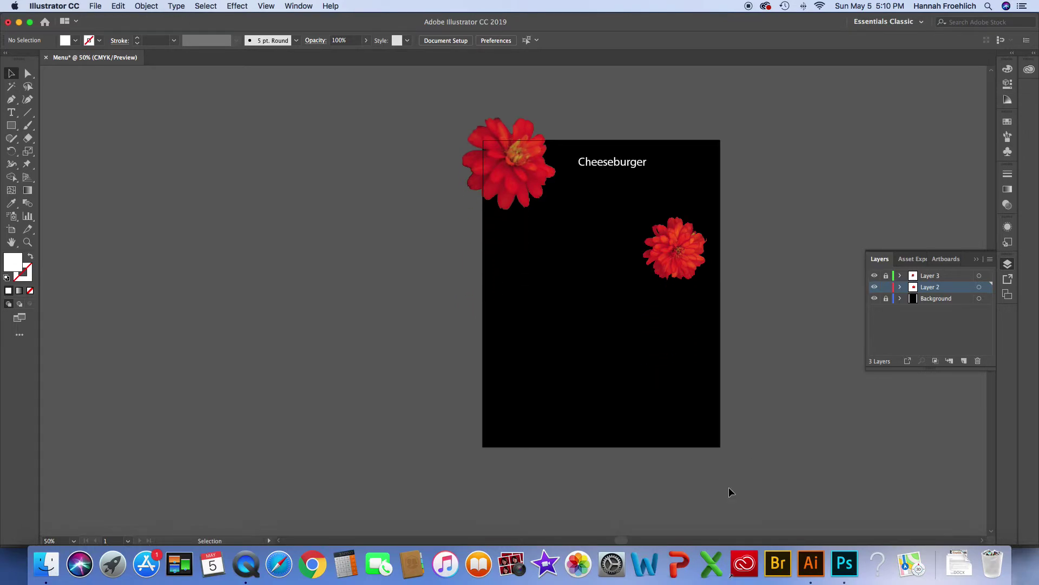
pyautogui.moveTo(617, 540); pyautogui.dragTo(641, 542)
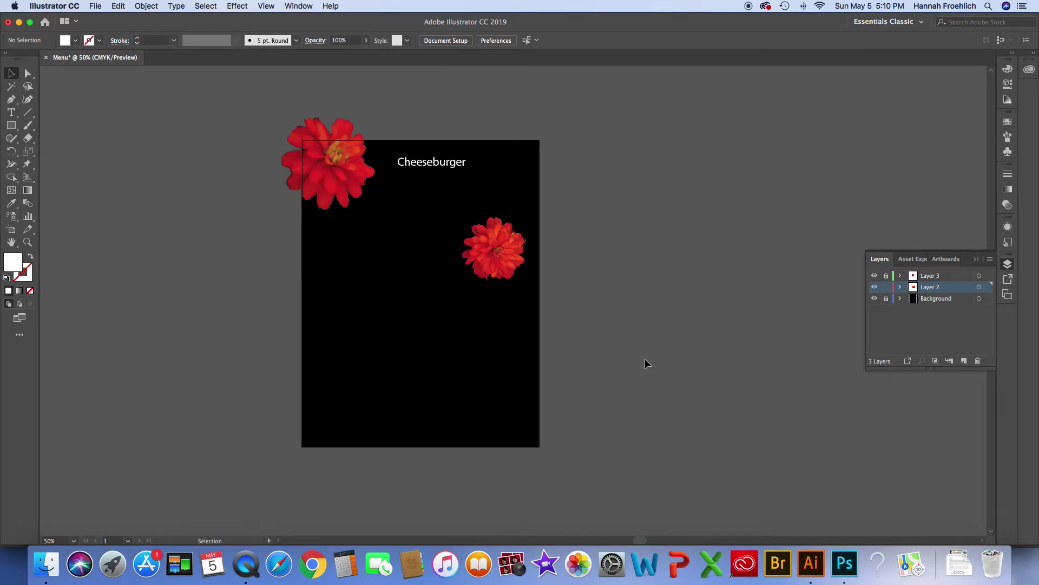